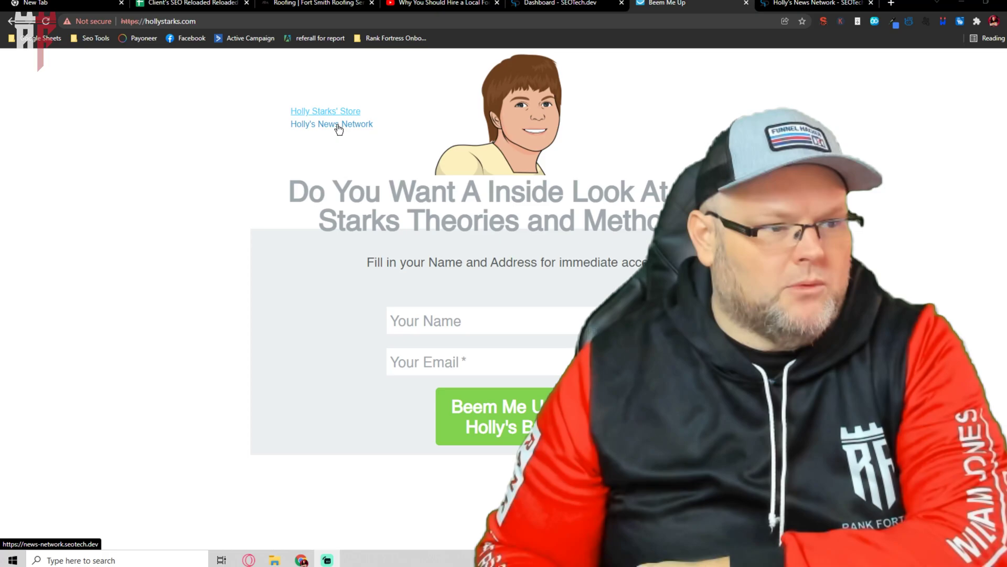
# Close the duplicate News Network tab and browse the landing page to the pricing plans and back to the top
pyautogui.click(338, 125)
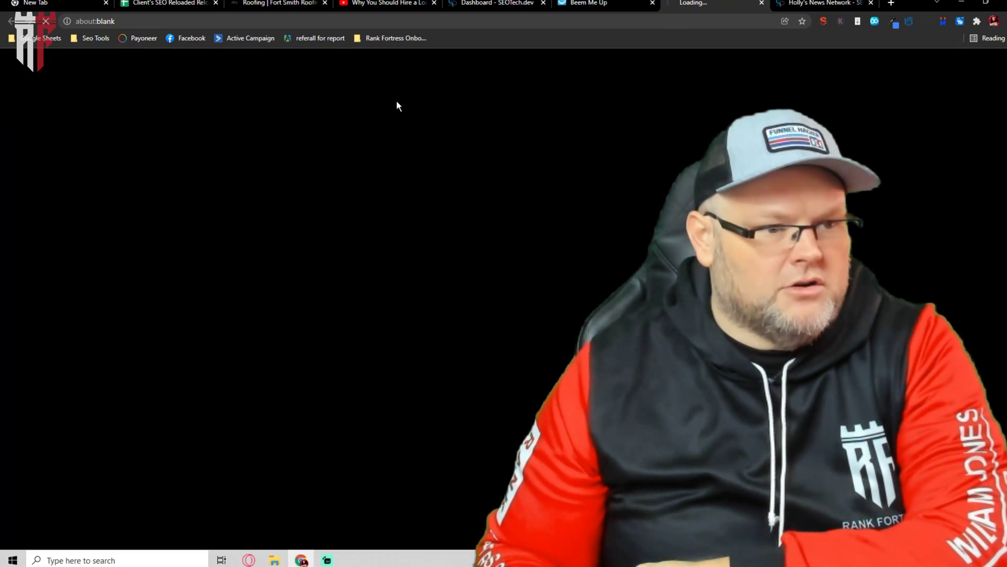
pyautogui.click(872, 5)
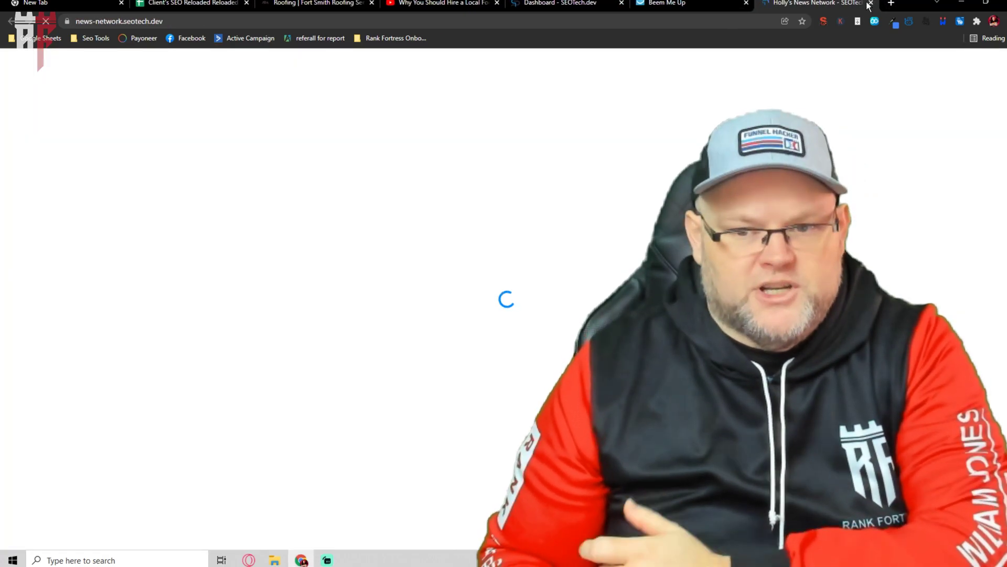
pyautogui.scroll(-10, 534, 206)
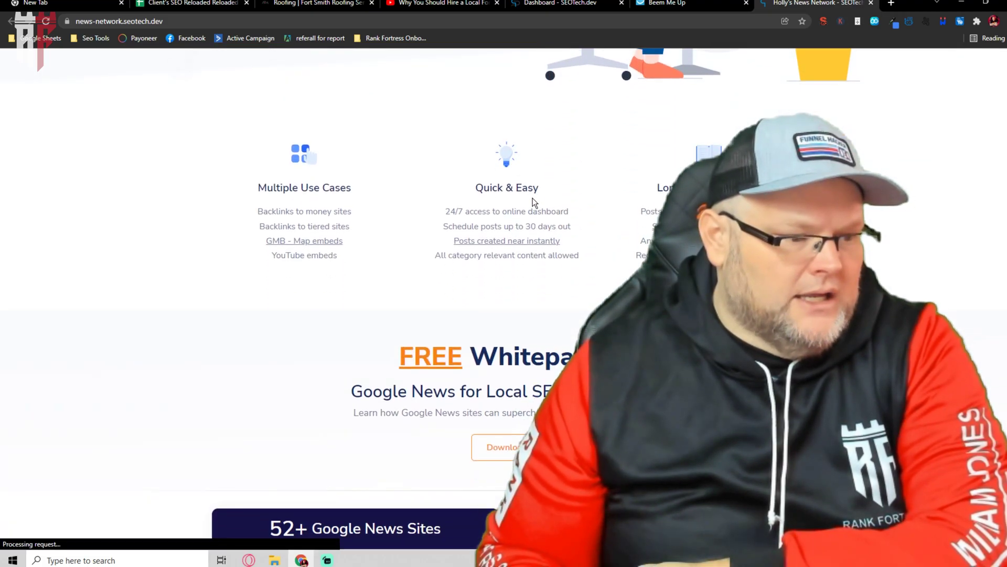
pyautogui.scroll(-7, 532, 196)
pyautogui.scroll(7, 532, 197)
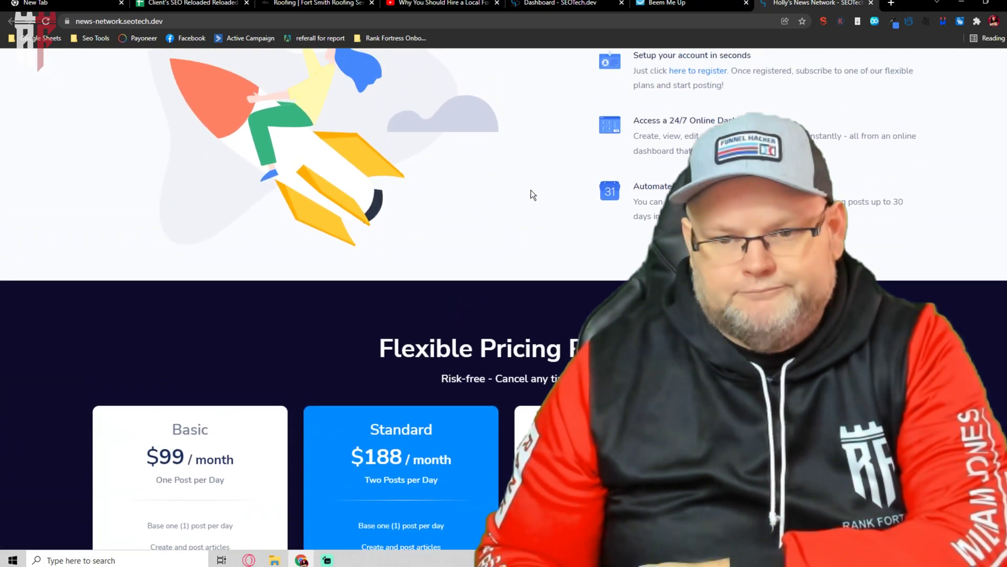
pyautogui.scroll(-9, 531, 194)
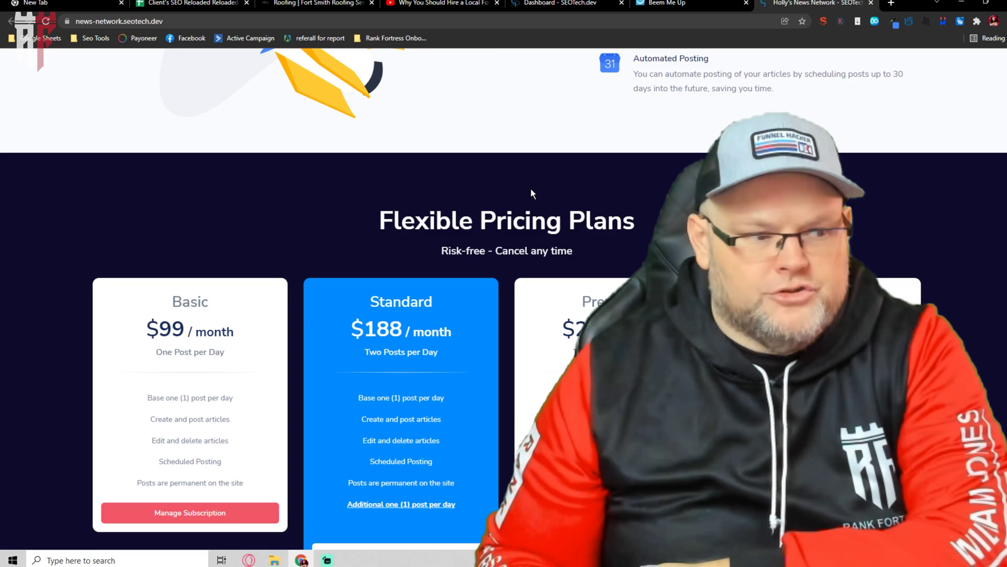
pyautogui.scroll(-2, 530, 191)
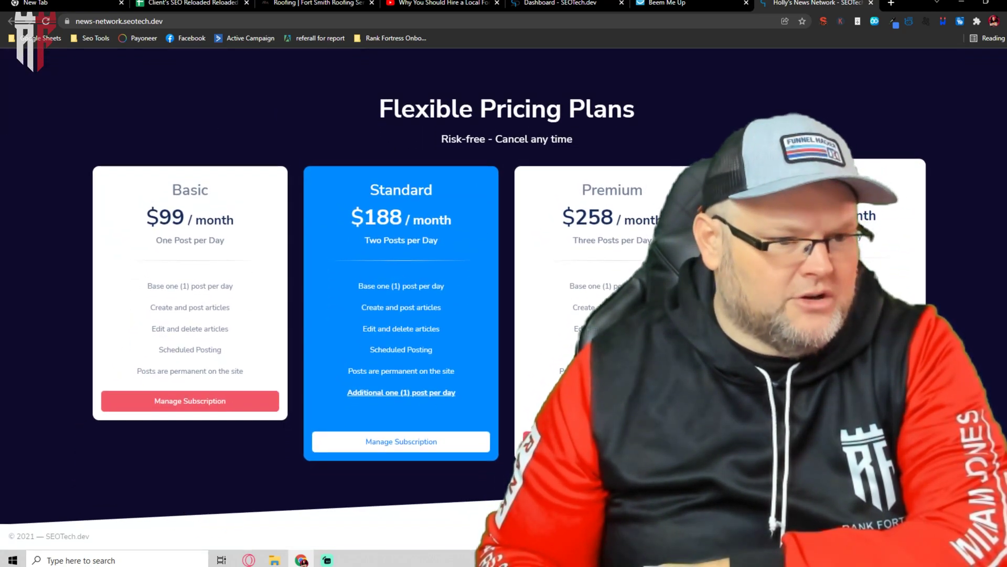
pyautogui.scroll(1, 227, 107)
pyautogui.scroll(6, 504, 262)
pyautogui.scroll(-5, 503, 262)
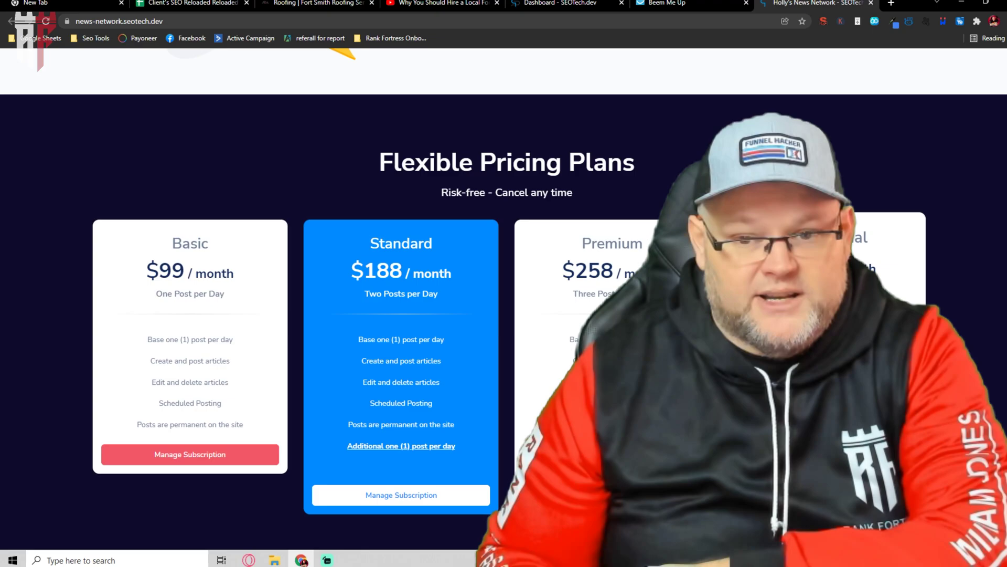
pyautogui.scroll(2, 504, 294)
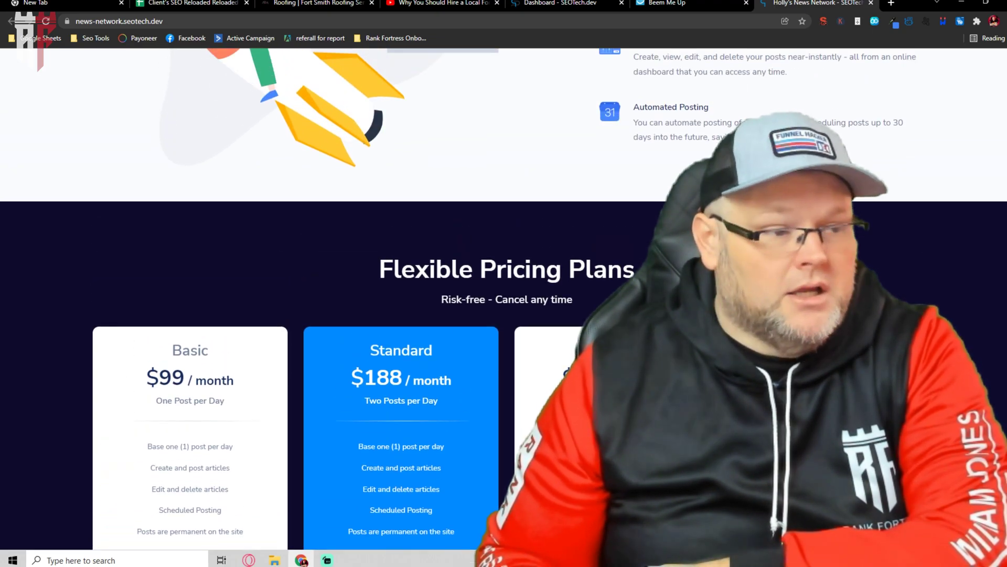
pyautogui.scroll(3, 503, 294)
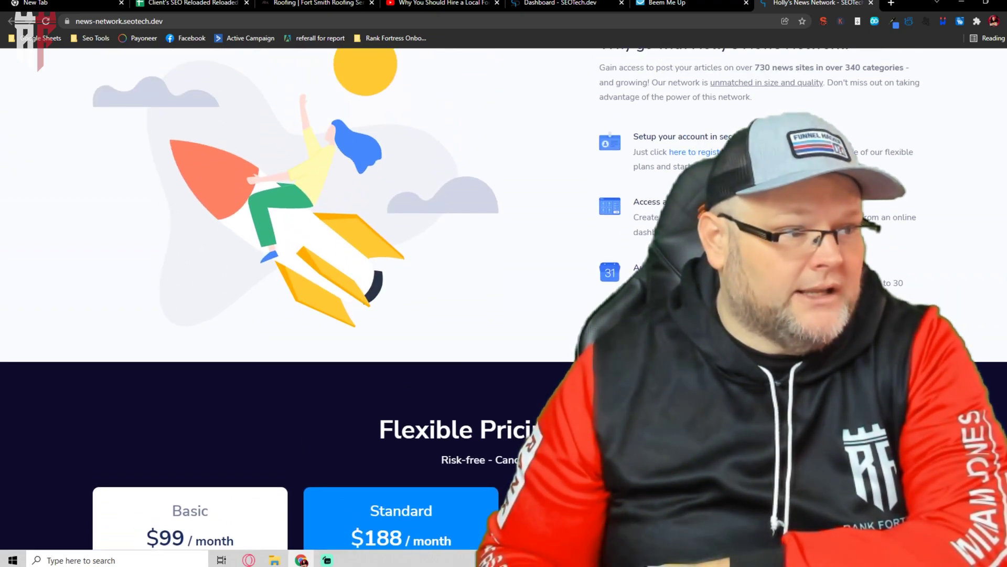
pyautogui.scroll(17, 503, 294)
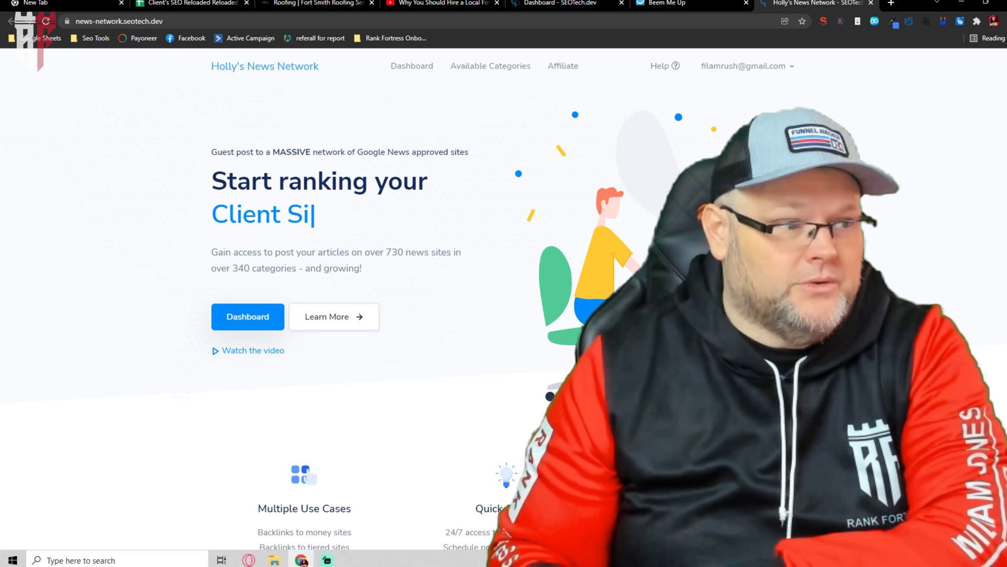
# From Russell Exterior's Blog, open 'Why should you call a professional roofer for repairs?' and scroll to its video
pyautogui.hotkey('ctrl', '3')
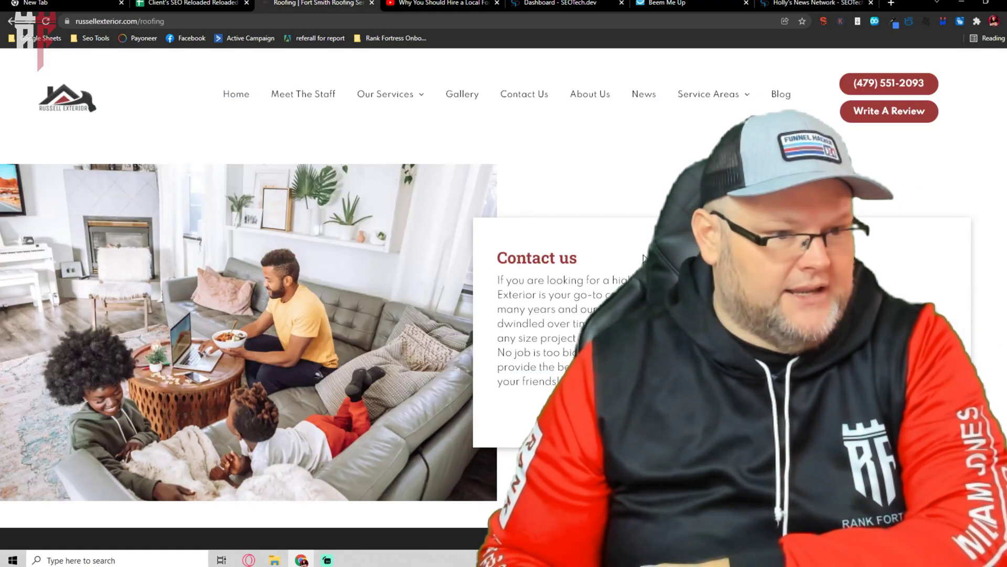
pyautogui.click(782, 98)
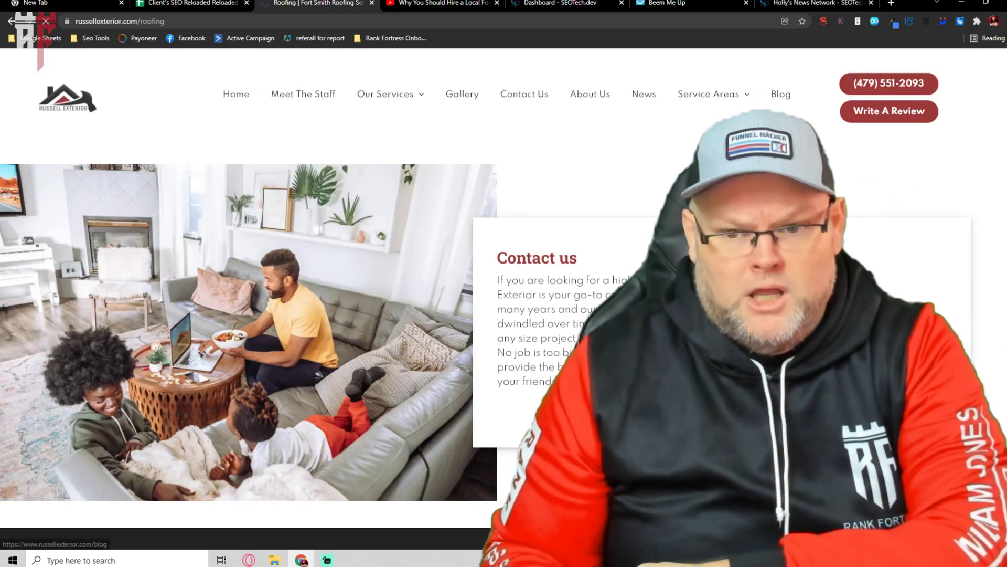
pyautogui.scroll(-8, 483, 134)
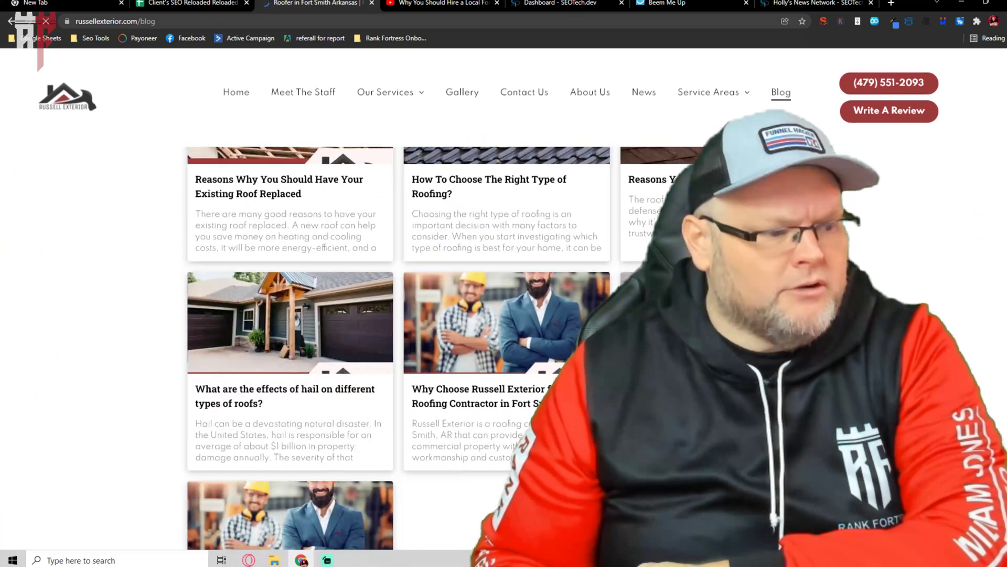
pyautogui.scroll(4, 483, 135)
pyautogui.scroll(3, 505, 240)
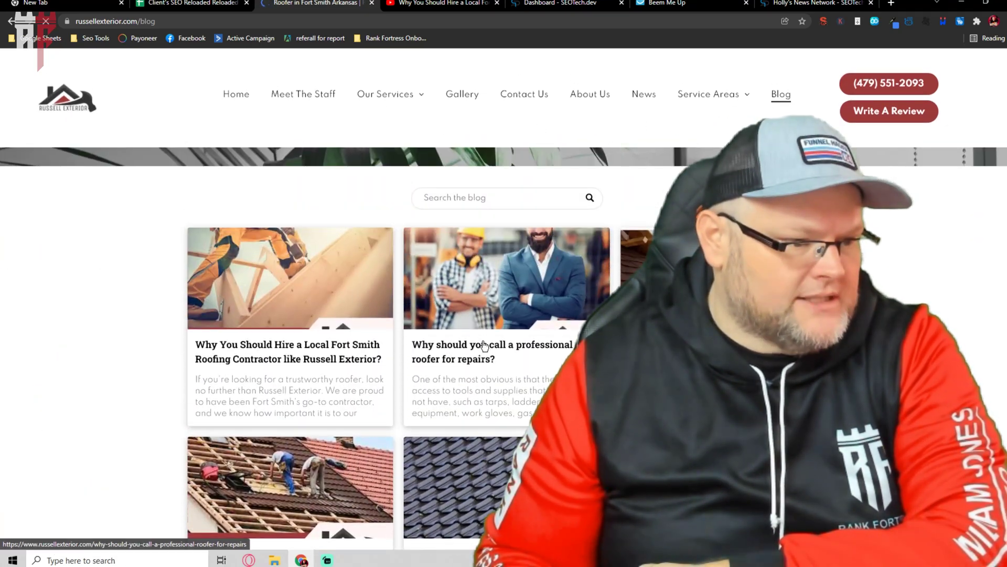
pyautogui.click(487, 358)
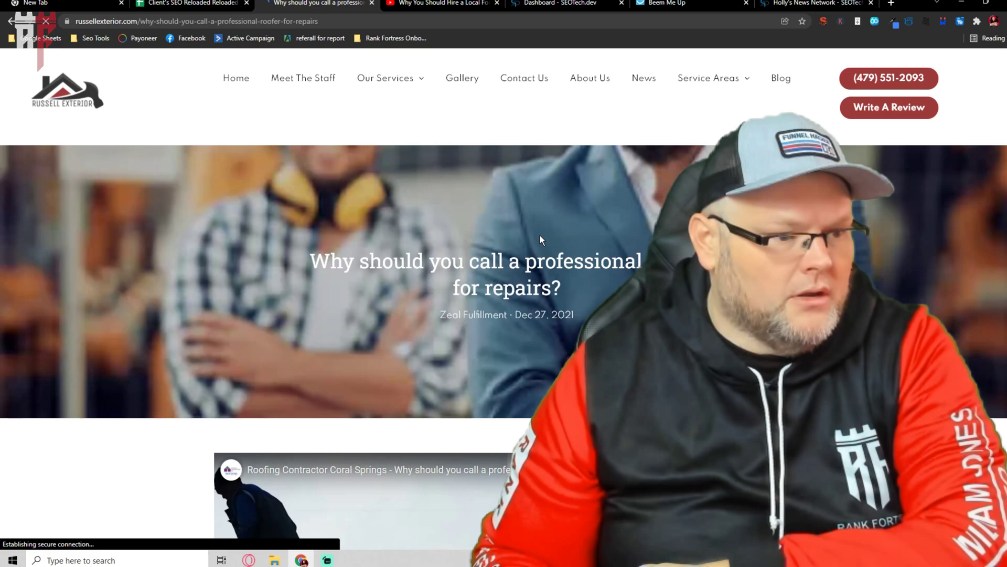
pyautogui.scroll(-5, 539, 235)
pyautogui.scroll(-2, 535, 224)
pyautogui.scroll(2, 535, 224)
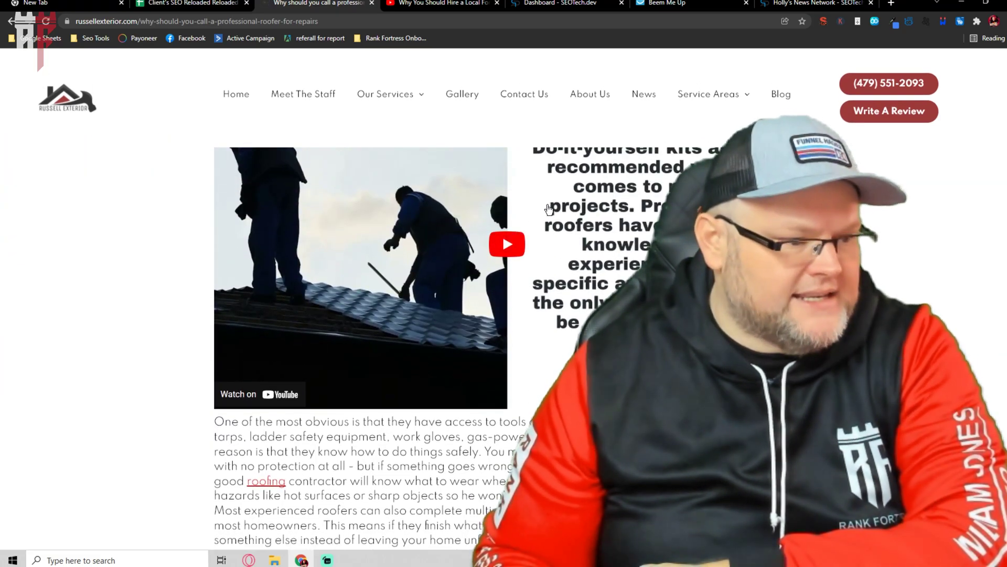
# Open the embedded roofing video on YouTube, close the older video tab, and pause playback
pyautogui.click(279, 401)
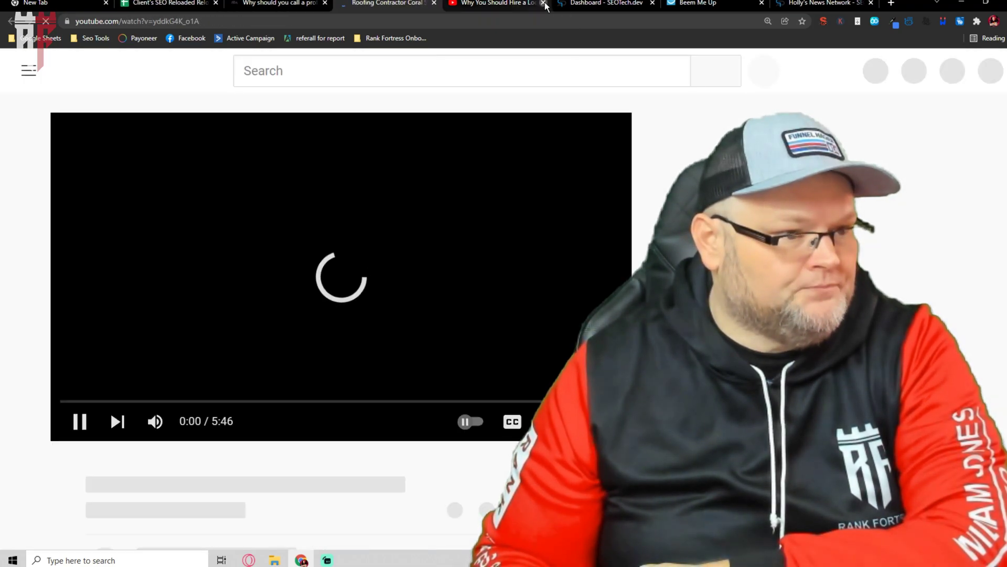
pyautogui.click(544, 3)
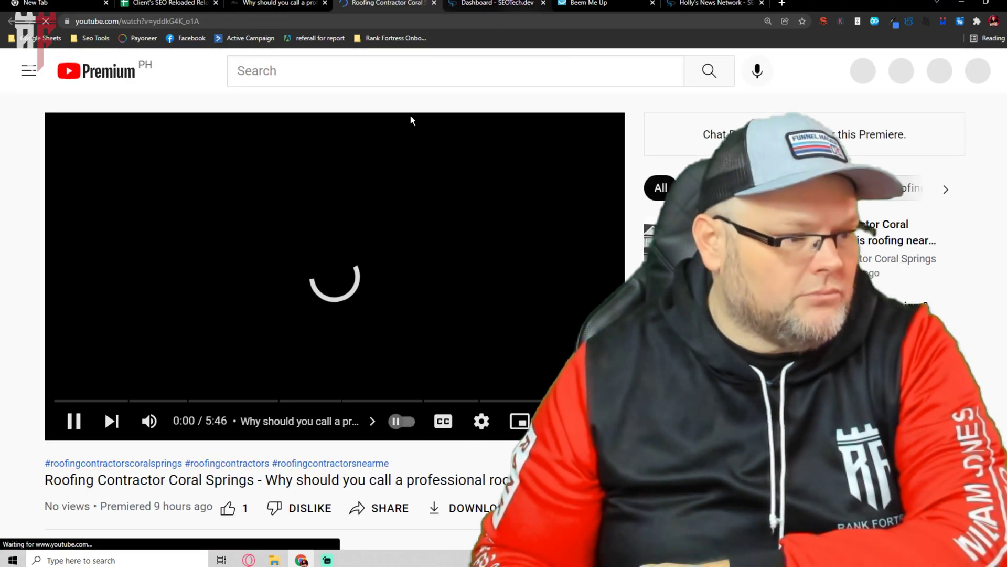
pyautogui.click(79, 421)
pyautogui.scroll(-3, 293, 356)
pyautogui.scroll(-3, 293, 357)
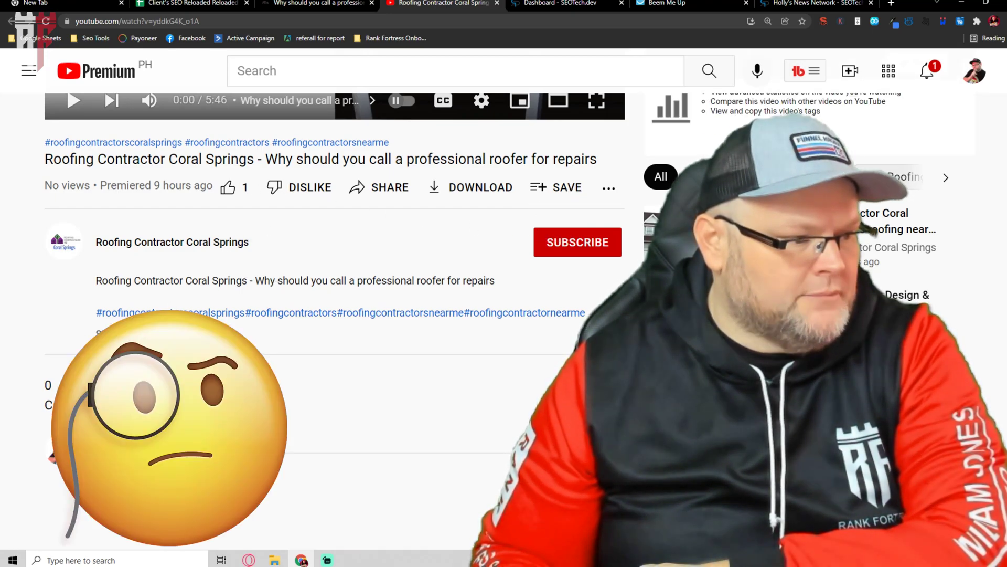
# Expand the video description and read through its chapter timestamps and article text
pyautogui.click(108, 331)
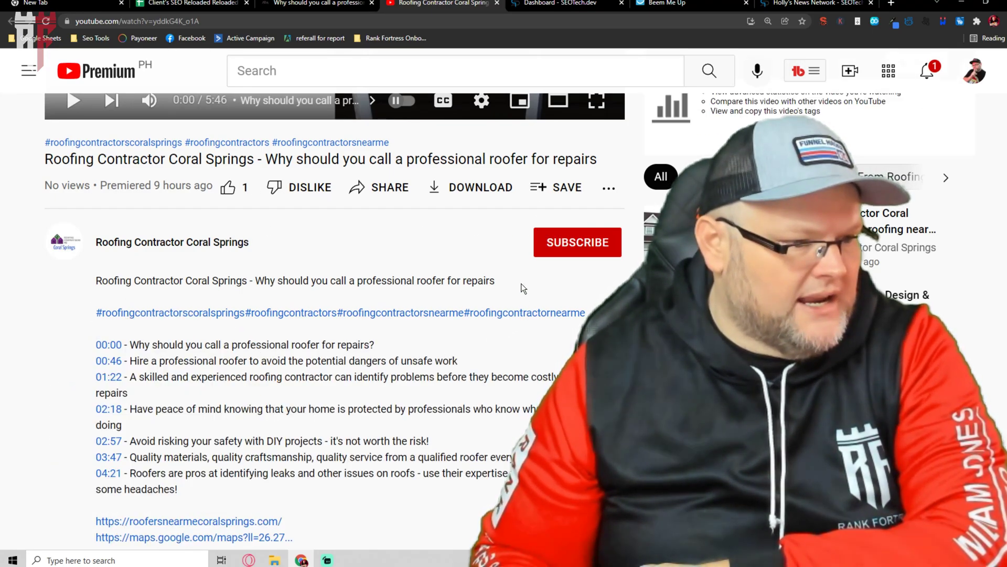
pyautogui.scroll(-4, 292, 307)
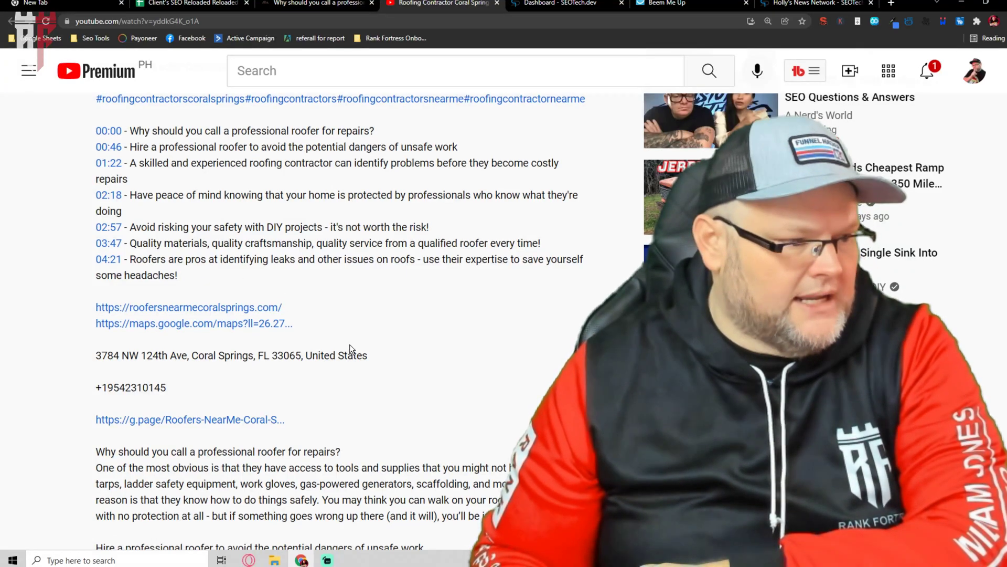
pyautogui.scroll(-2, 348, 342)
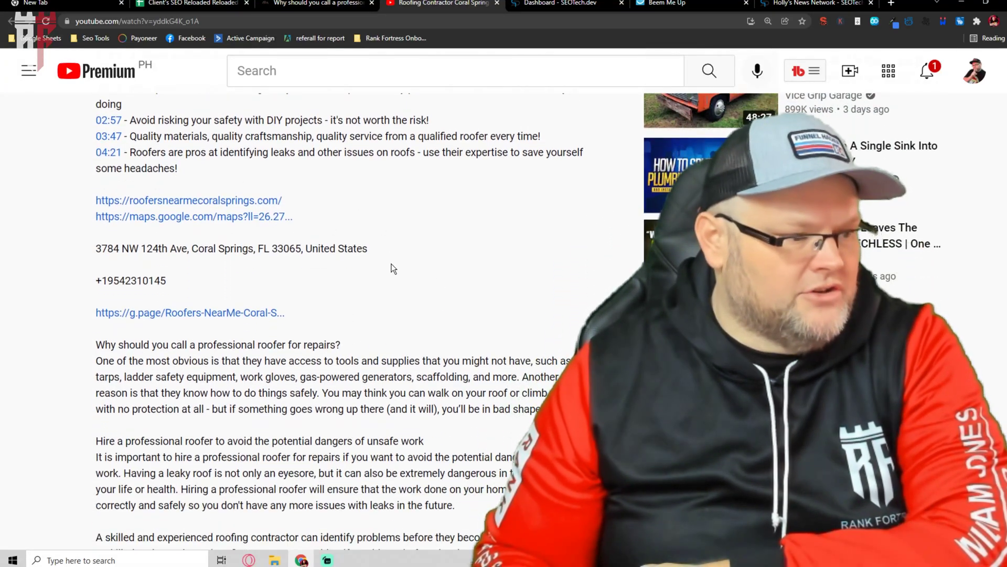
pyautogui.scroll(-2, 391, 269)
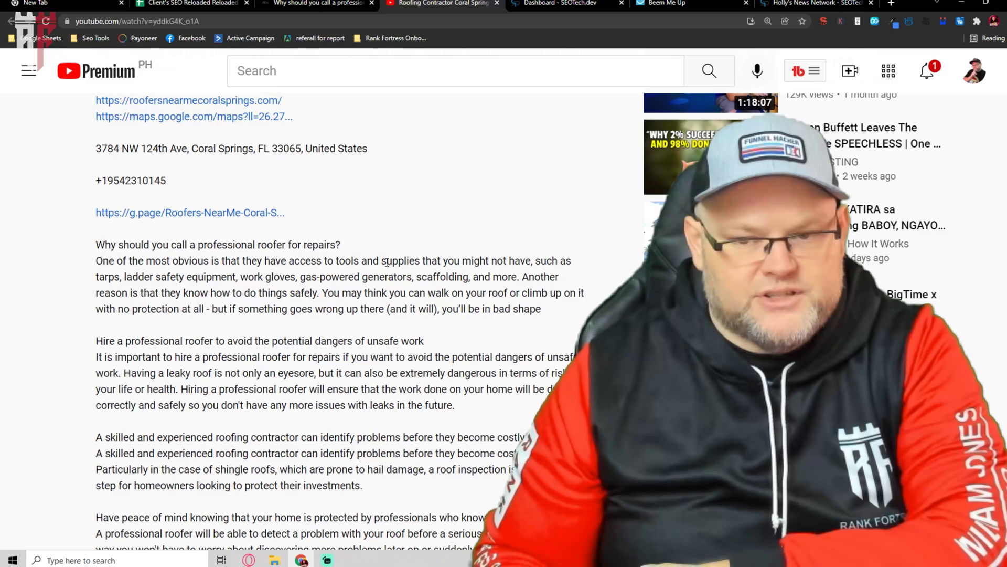
pyautogui.scroll(2, 534, 234)
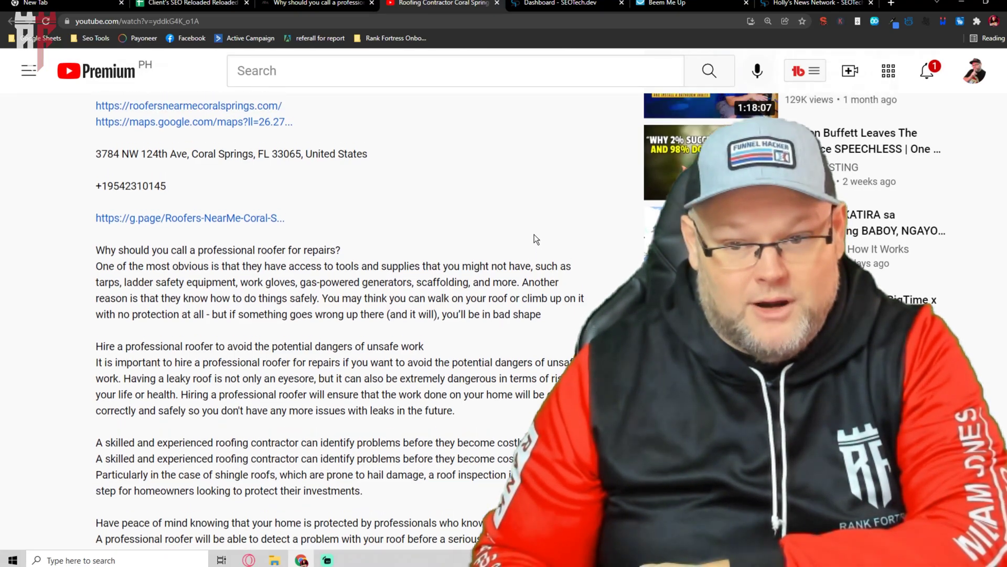
pyautogui.scroll(-8, 534, 236)
pyautogui.scroll(-12, 534, 237)
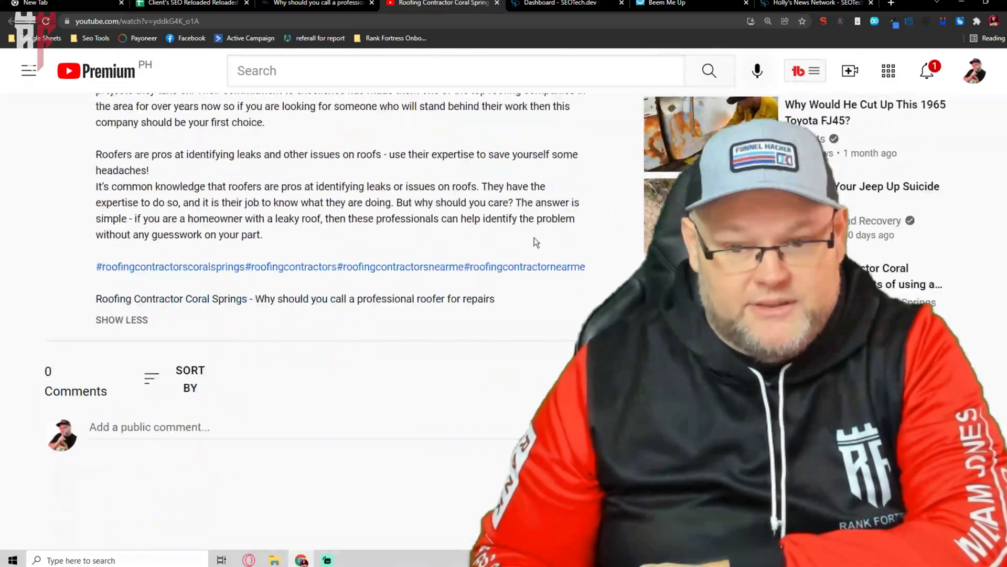
pyautogui.scroll(10, 534, 236)
pyautogui.scroll(15, 534, 236)
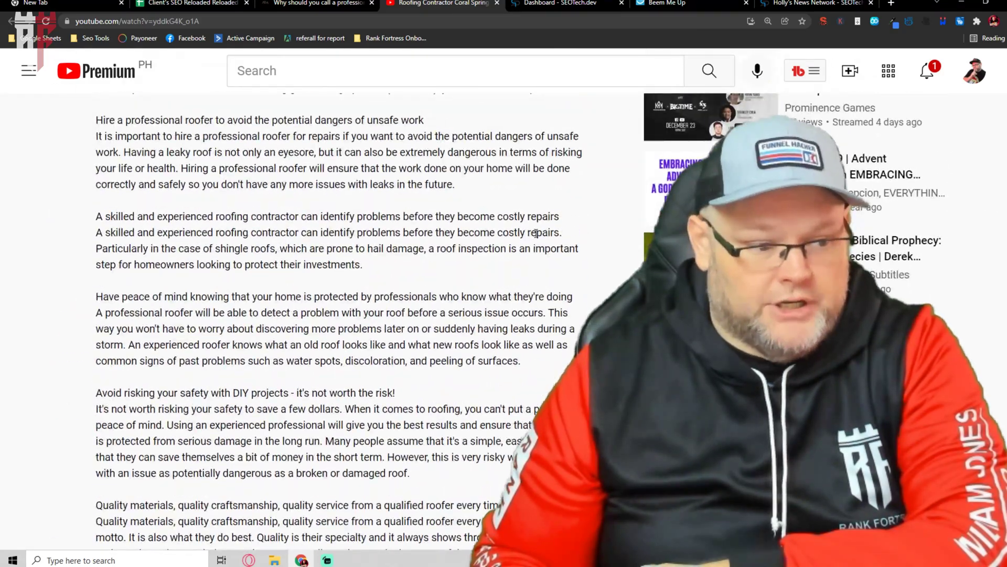
# Return to the Russell Exterior roofing article and scroll through its content
pyautogui.click(338, 2)
pyautogui.scroll(-7, 619, 272)
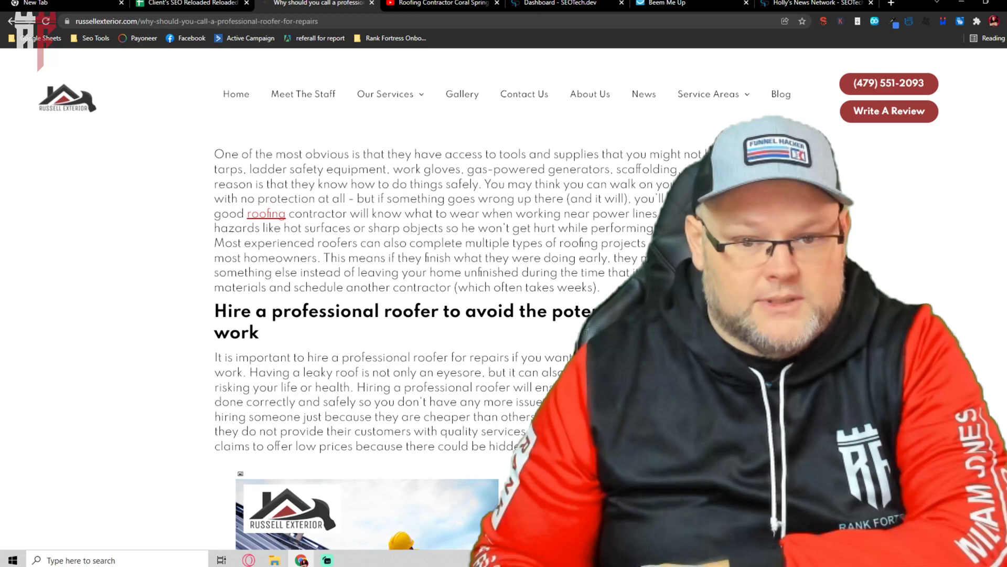
pyautogui.scroll(3, 633, 242)
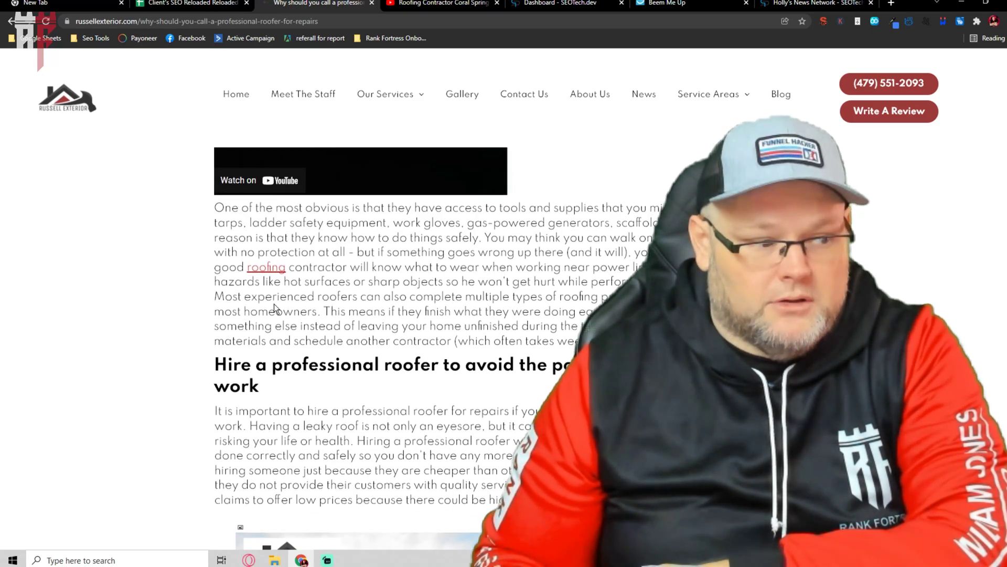
pyautogui.scroll(-5, 269, 270)
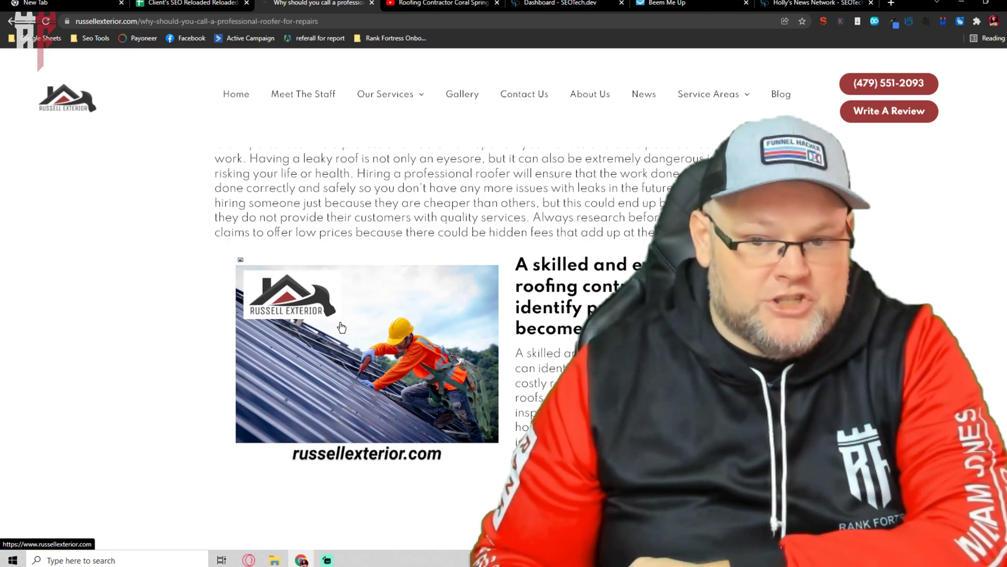
pyautogui.scroll(-8, 341, 327)
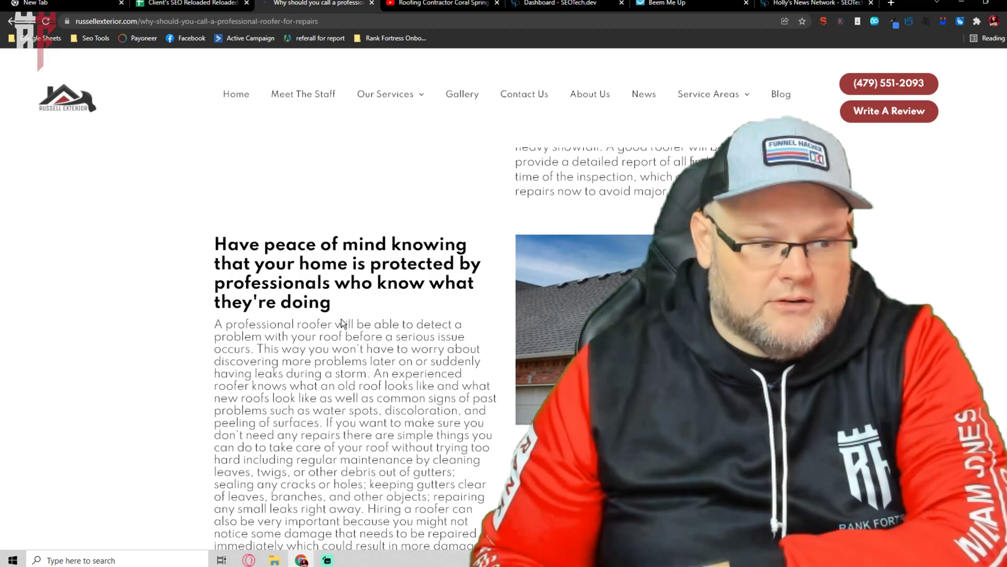
pyautogui.scroll(-20, 342, 323)
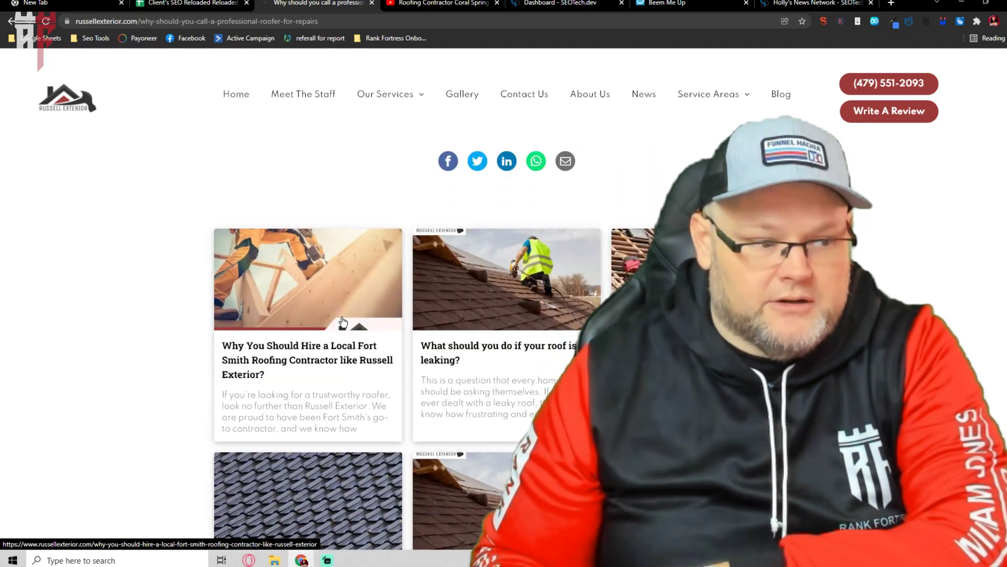
pyautogui.scroll(20, 343, 321)
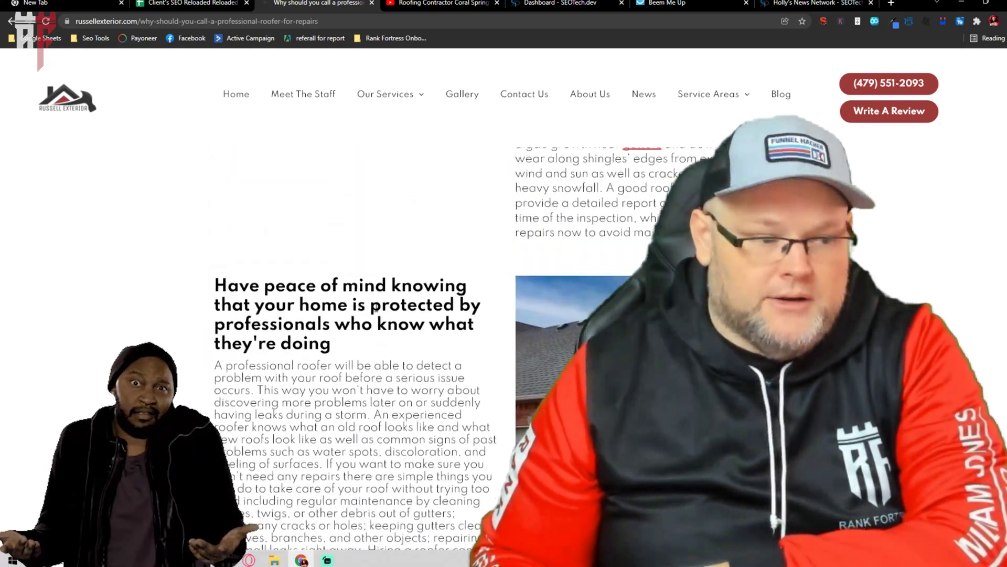
pyautogui.scroll(15, 375, 309)
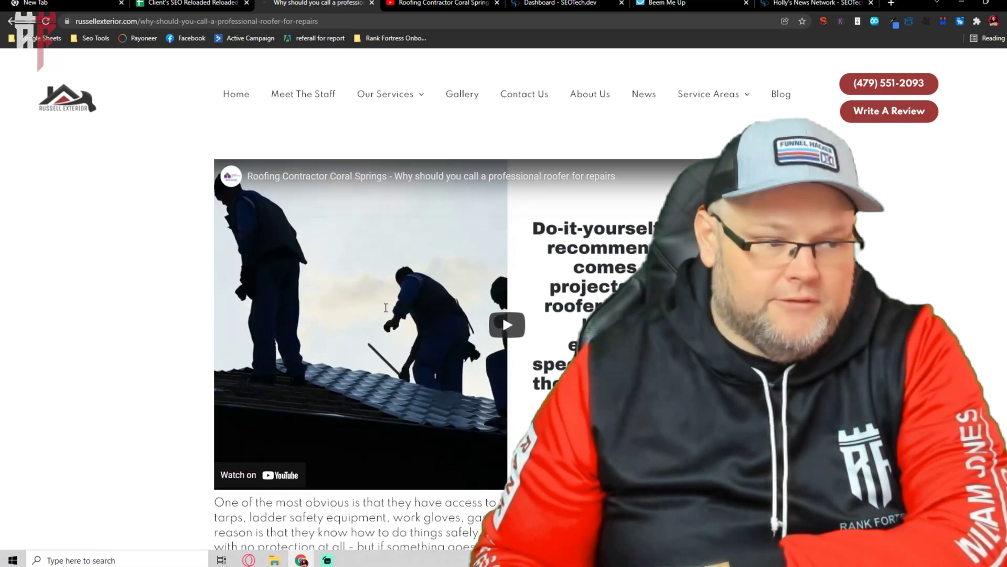
pyautogui.scroll(2, 385, 307)
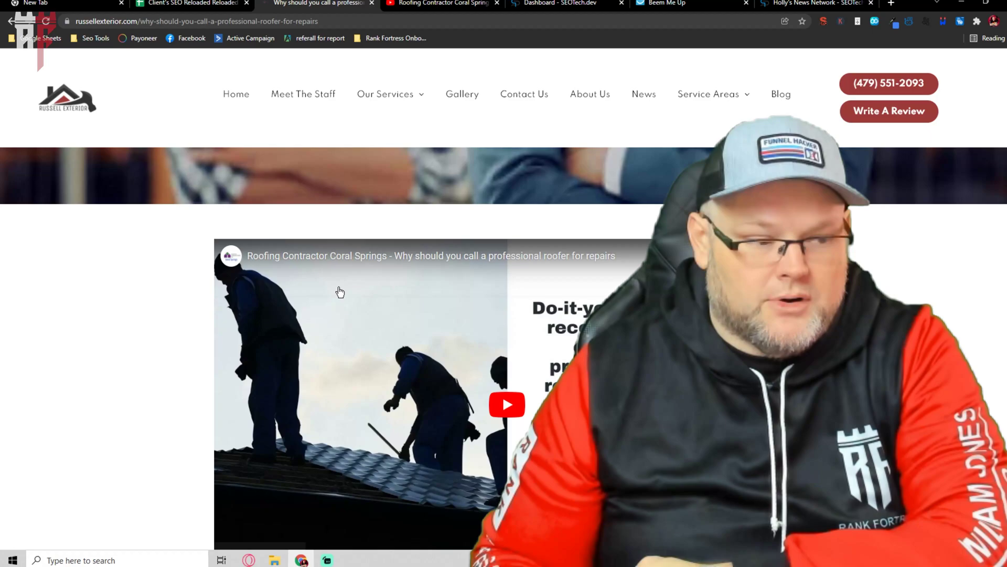
pyautogui.scroll(4, 340, 292)
# Copy the article's title heading
pyautogui.tripleClick(393, 259)
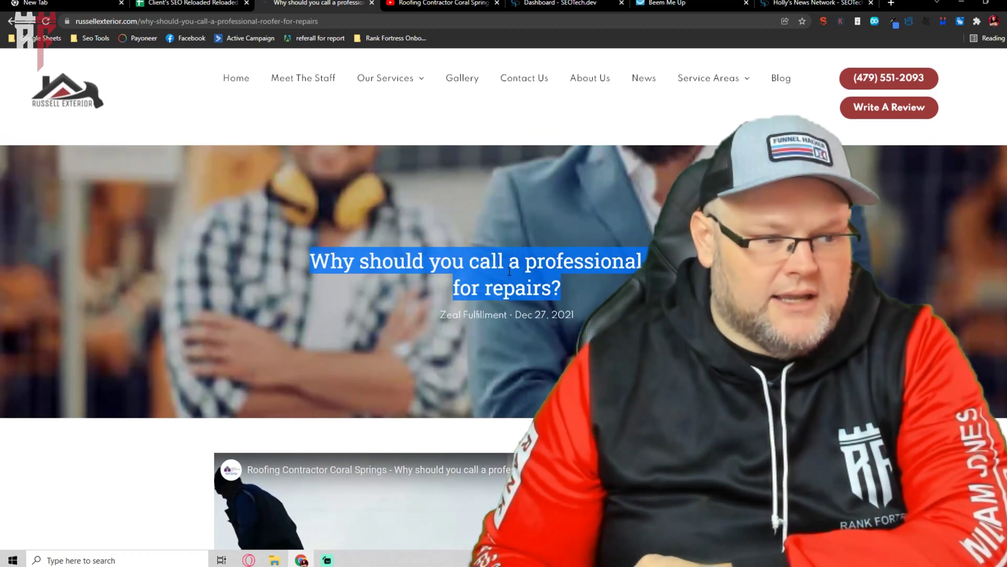
pyautogui.rightClick(511, 271)
pyautogui.click(527, 278)
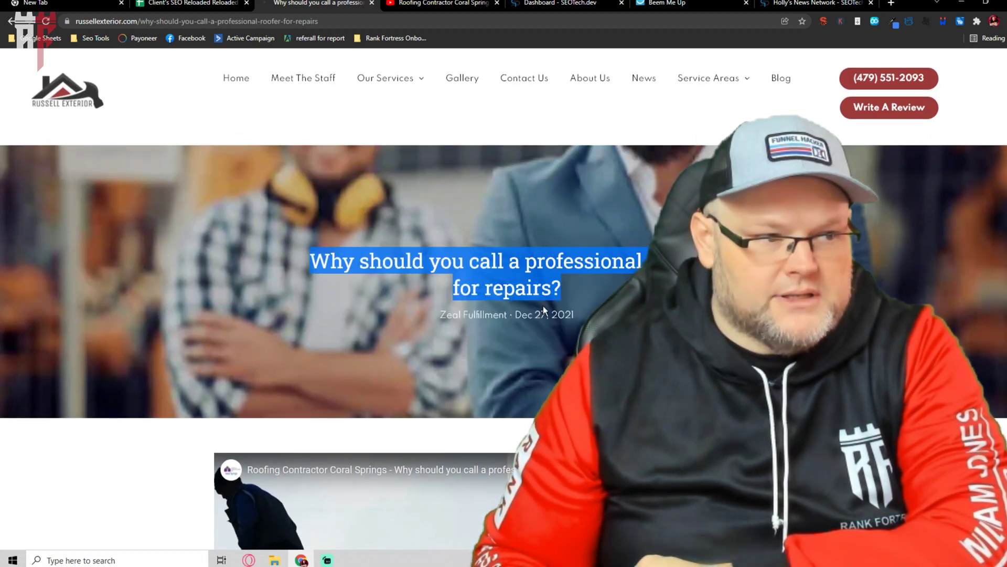
# Create a new article titled 'Why should you call a professional roofer for repairs?' from the Dashboard
pyautogui.click(548, 3)
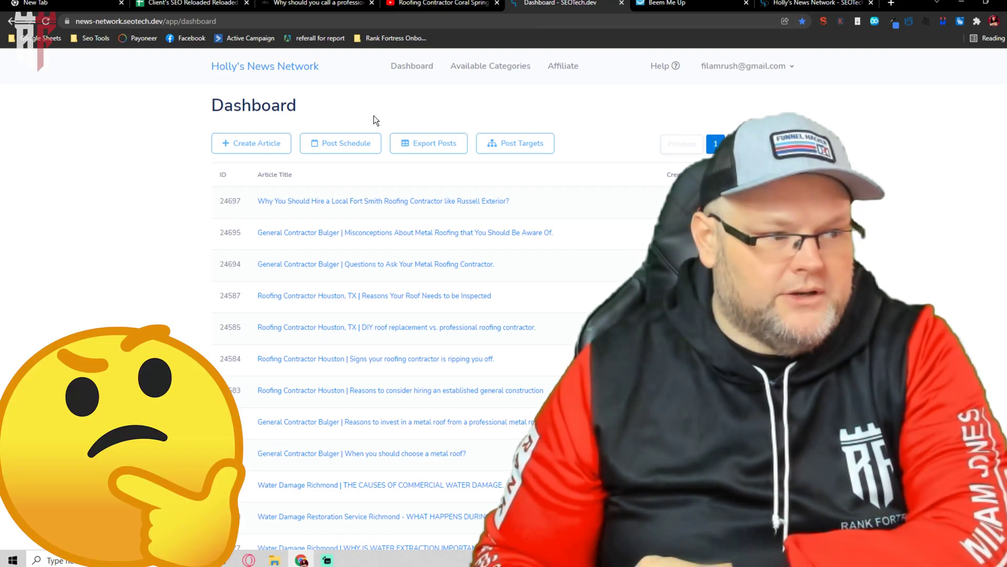
pyautogui.click(257, 145)
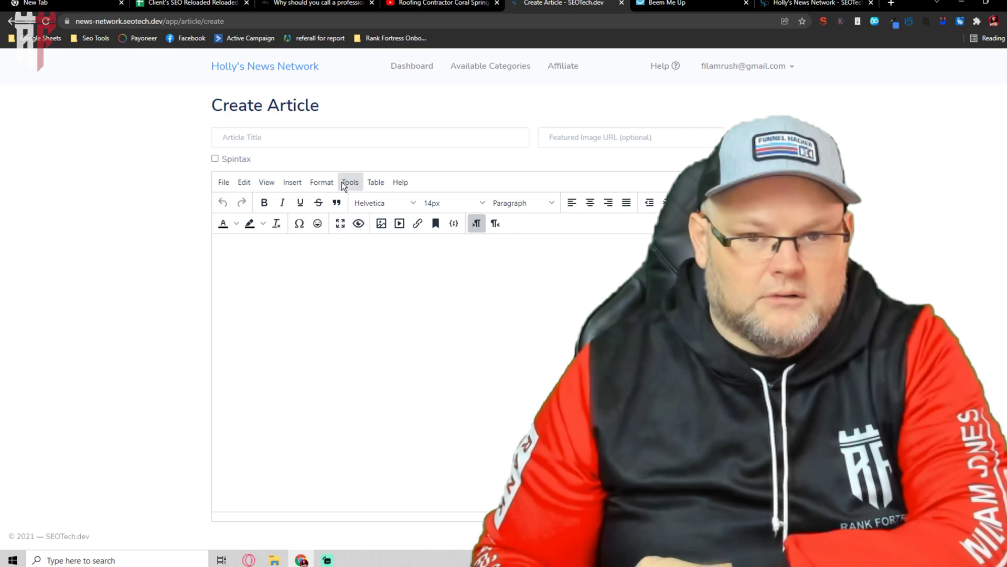
pyautogui.click(341, 143)
pyautogui.rightClick(341, 140)
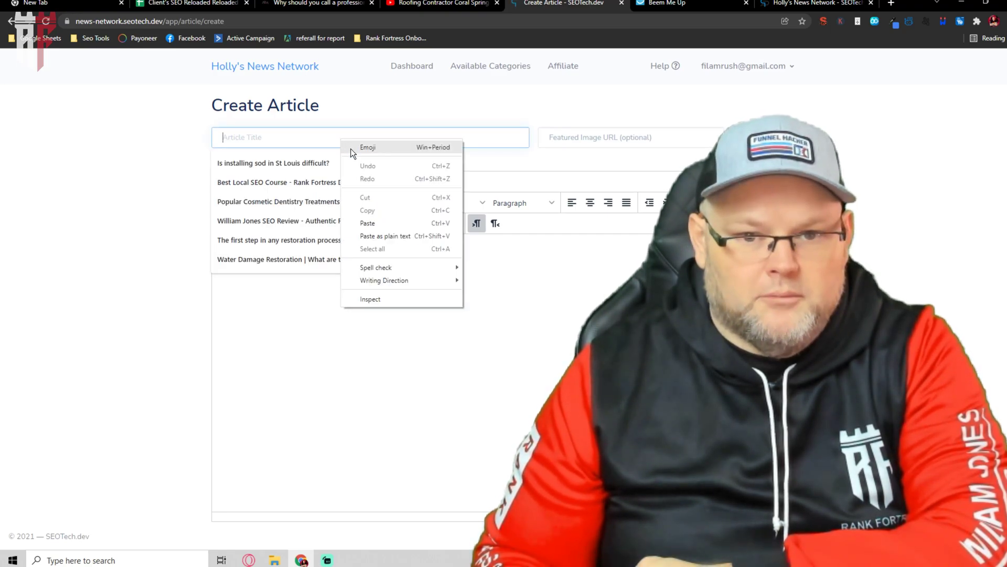
pyautogui.click(367, 223)
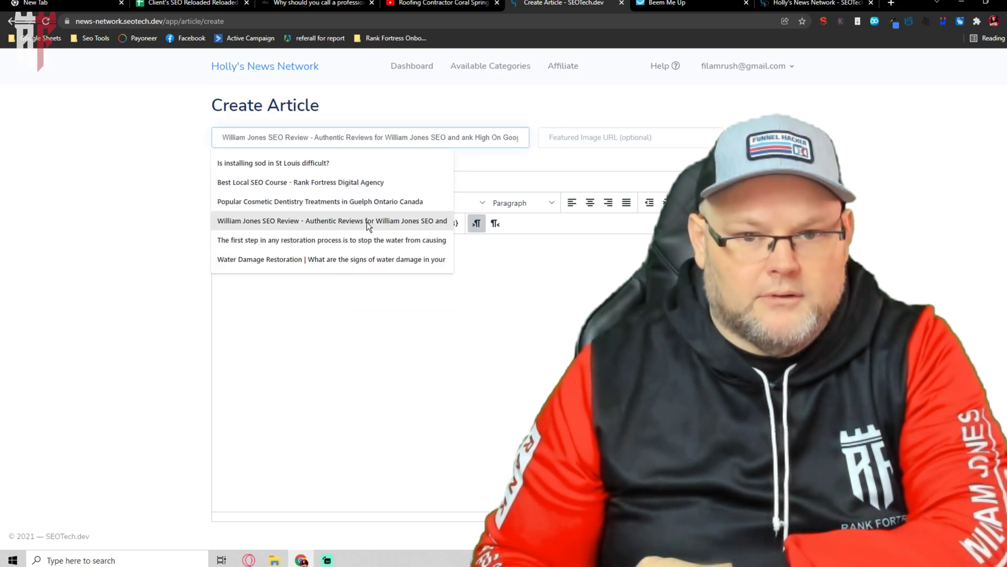
pyautogui.hotkey('ctrl', 'a')
pyautogui.hotkey('ctrl', 'v')
pyautogui.click(513, 291)
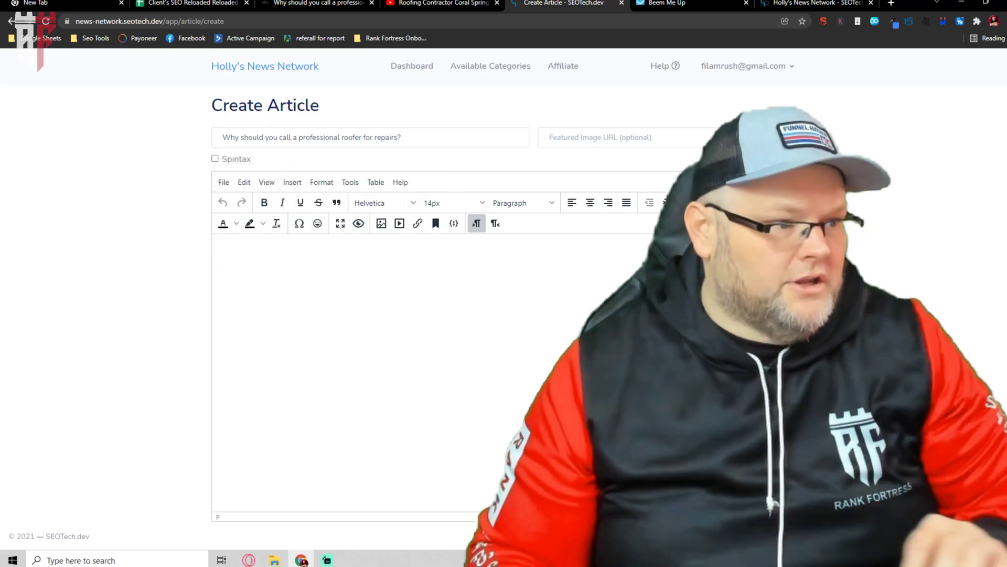
pyautogui.moveTo(446, 139); pyautogui.dragTo(147, 135)
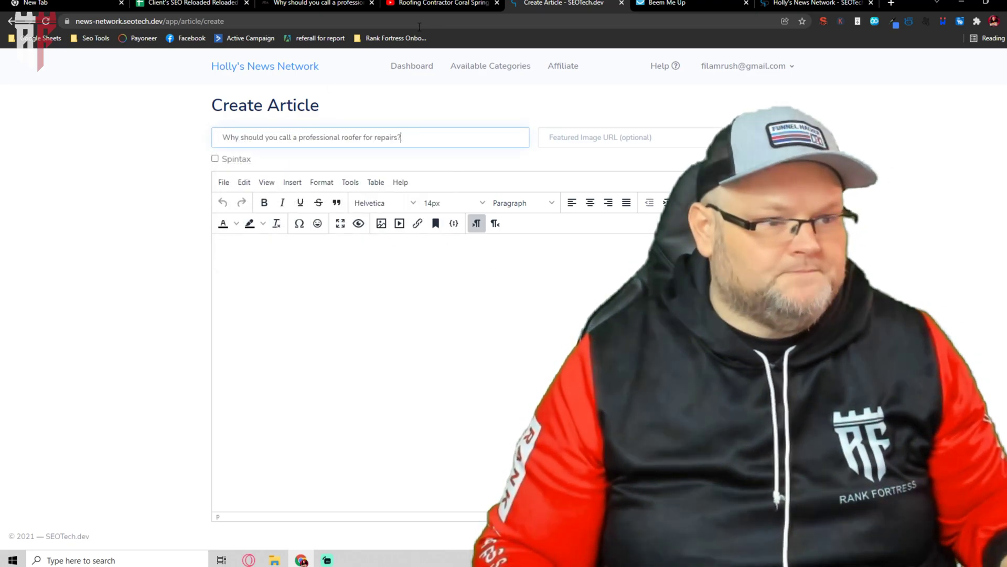
# Copy the Russell Exterior article body from 'One of the most obvious' to the end, including images
pyautogui.click(337, 4)
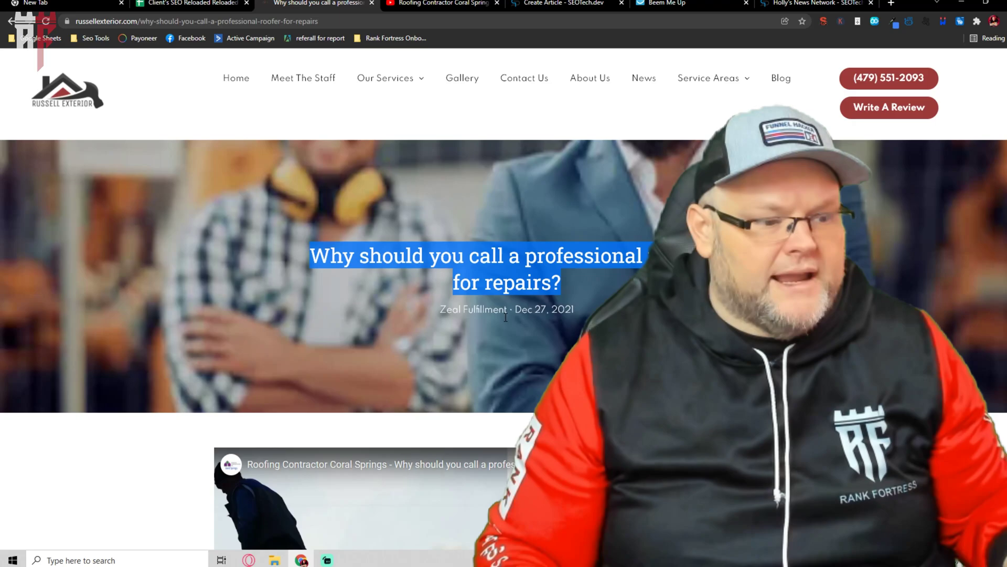
pyautogui.scroll(-10, 319, 261)
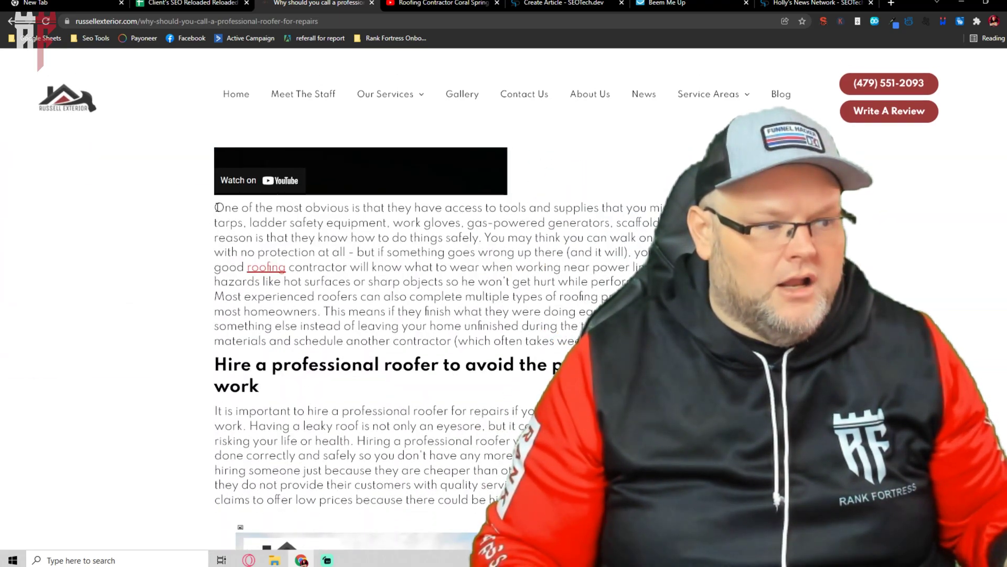
pyautogui.moveTo(217, 207); pyautogui.dragTo(472, 548)
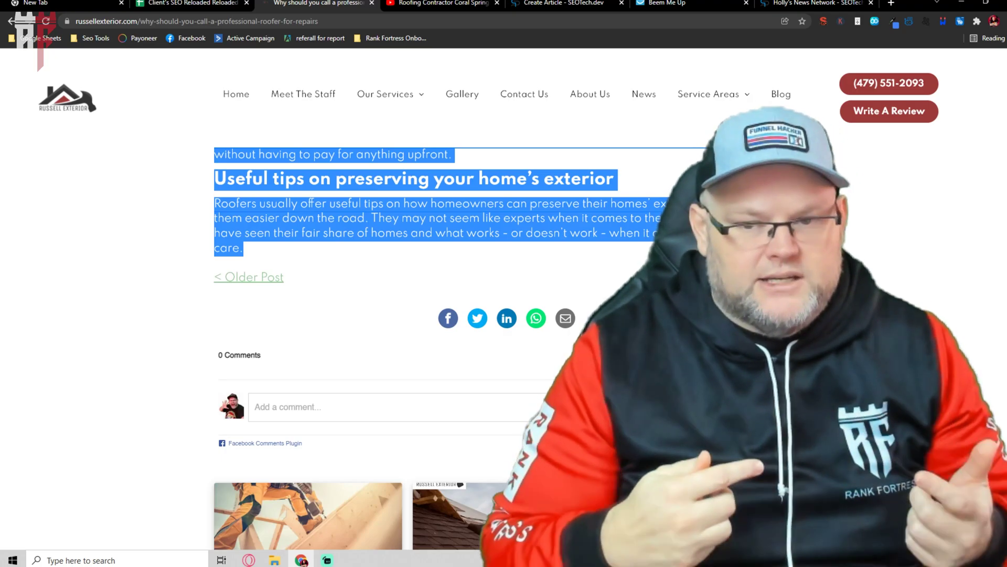
pyautogui.rightClick(433, 212)
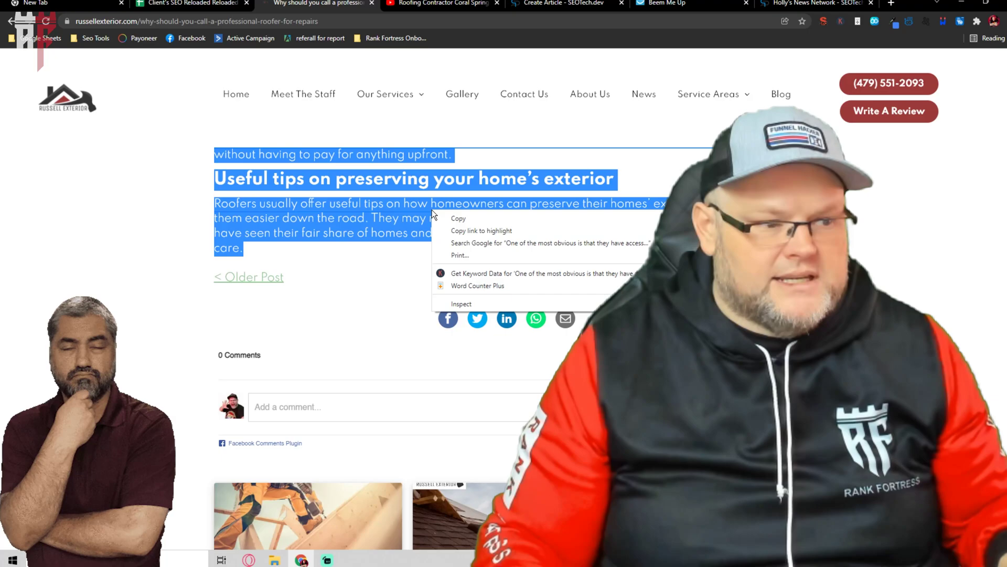
pyautogui.click(445, 219)
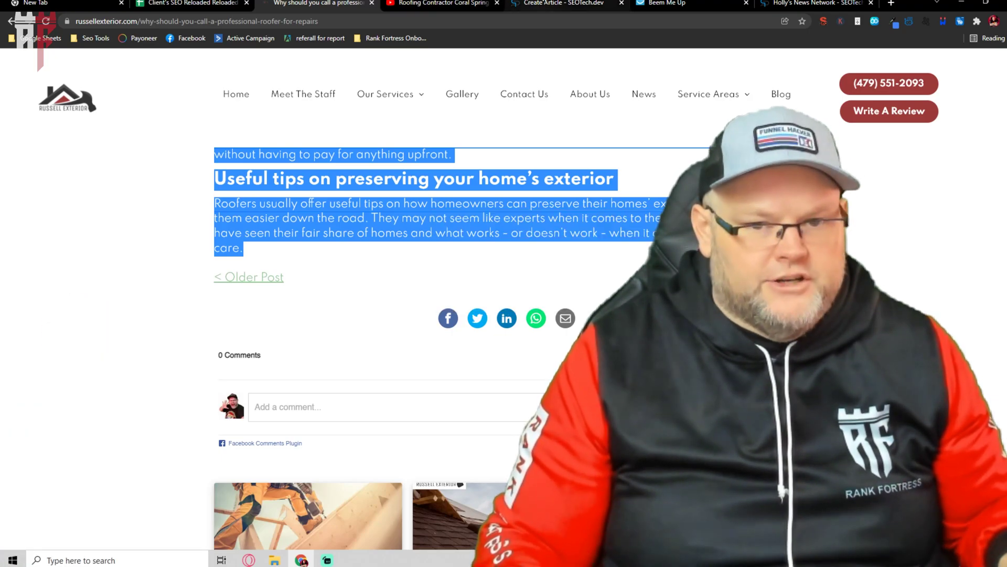
pyautogui.click(544, 3)
# Paste the copied roofing article content into the new article's body
pyautogui.click(518, 281)
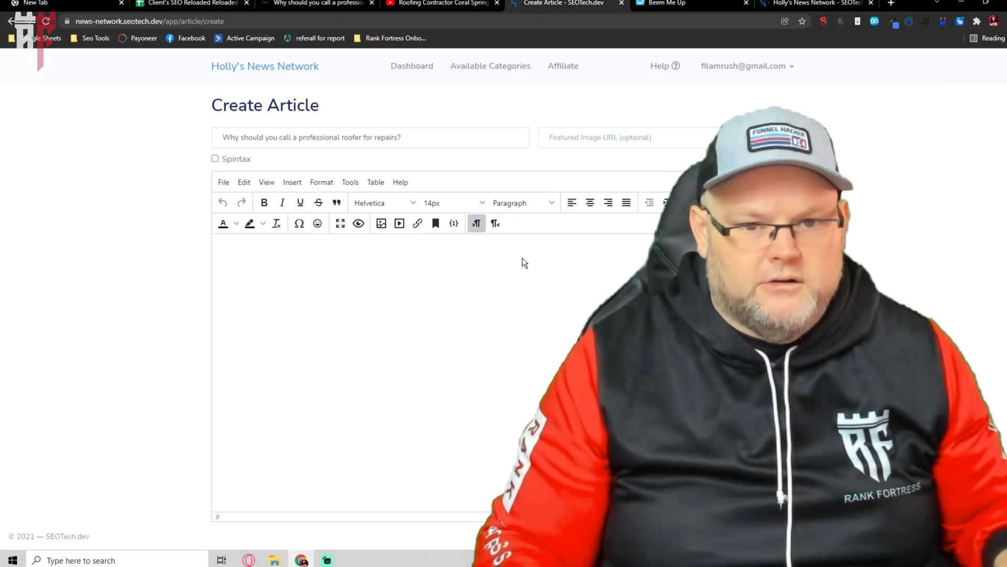
pyautogui.hotkey('ctrl', 'v')
pyautogui.scroll(10, 506, 322)
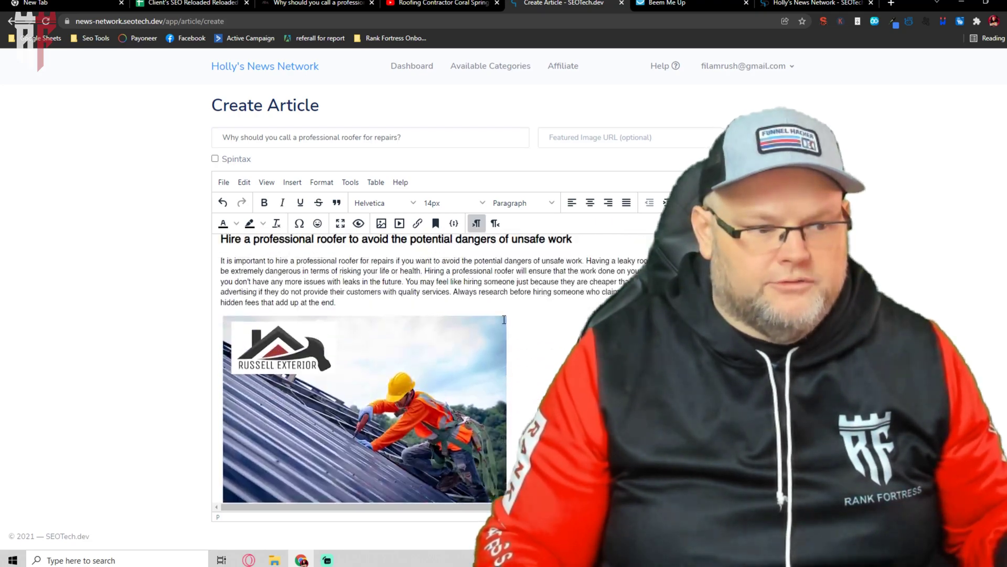
pyautogui.scroll(-10, 502, 316)
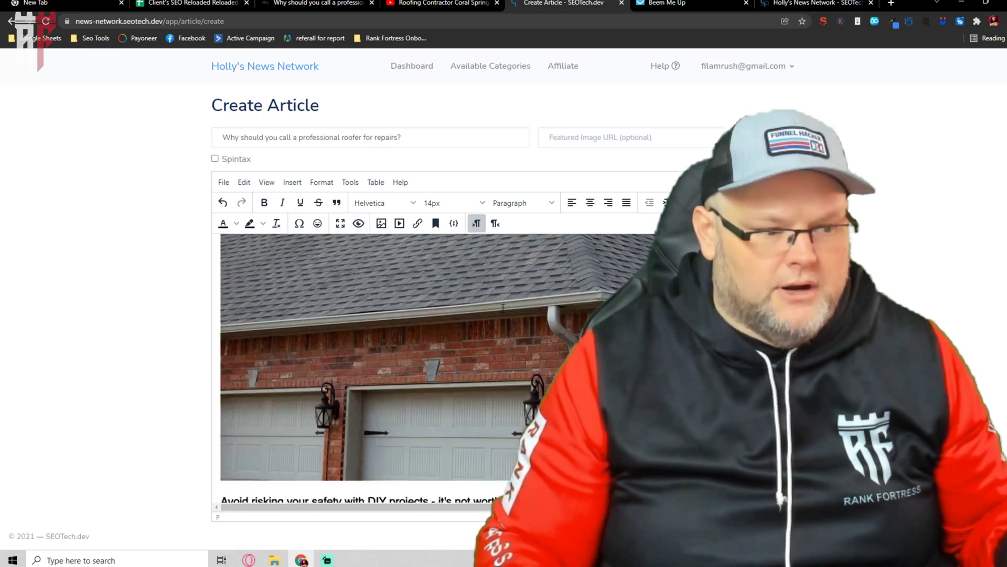
# Delete the stray div code lines and blank lines around Free consultations, estimates and Useful tips
pyautogui.tripleClick(526, 282)
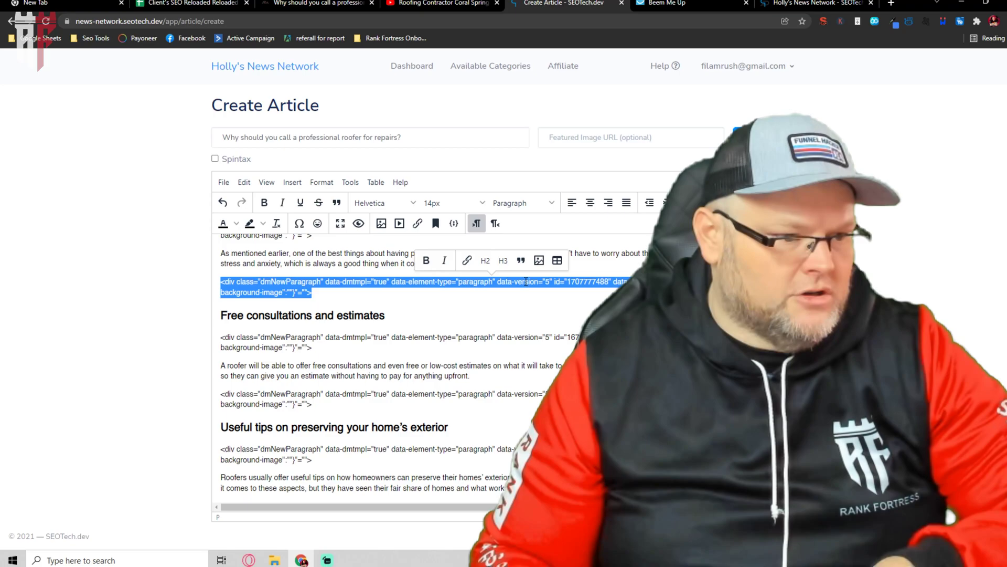
pyautogui.press('Delete')
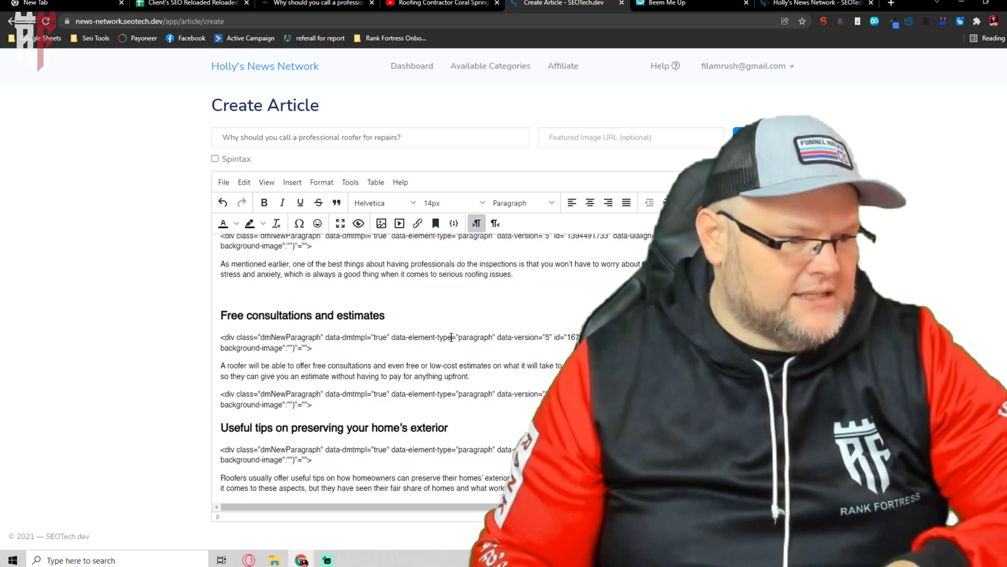
pyautogui.tripleClick(451, 337)
pyautogui.press('Delete')
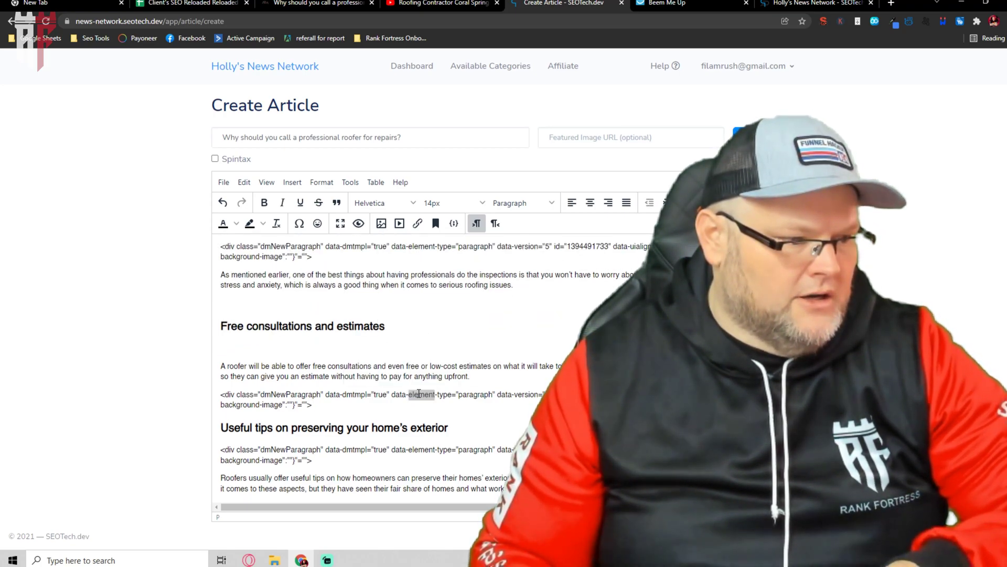
pyautogui.tripleClick(418, 394)
pyautogui.press('Delete')
pyautogui.tripleClick(408, 449)
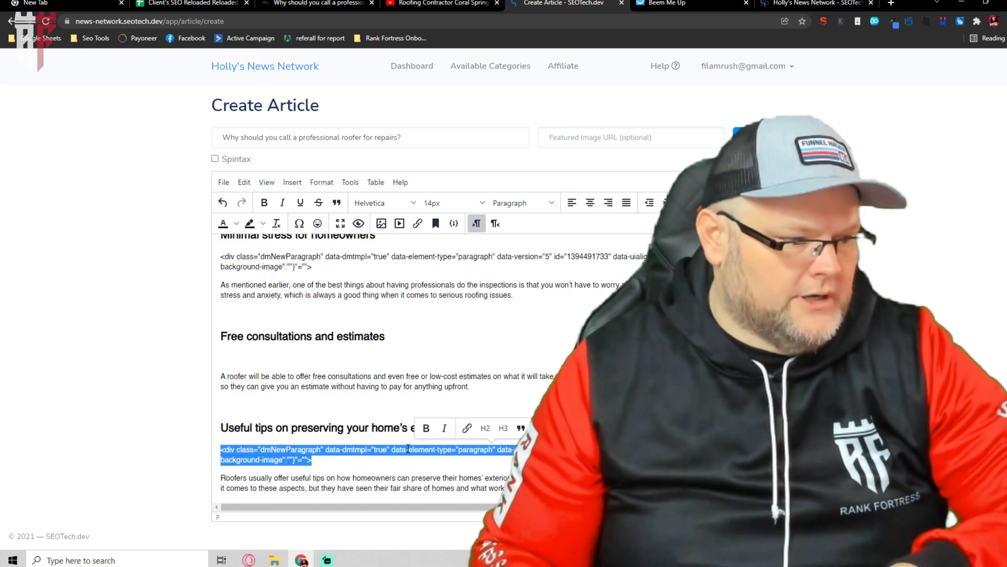
pyautogui.press('Delete')
pyautogui.press('BackSpace')
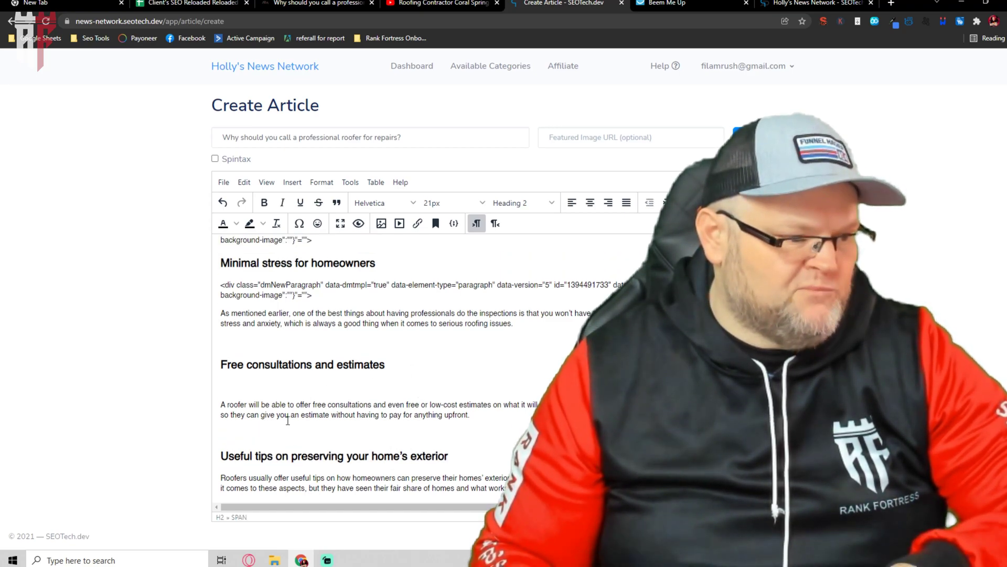
pyautogui.click(283, 385)
pyautogui.press('BackSpace')
# Remove the div code lines and blank lines around Minimal stress and Fast and accurate identification
pyautogui.tripleClick(298, 303)
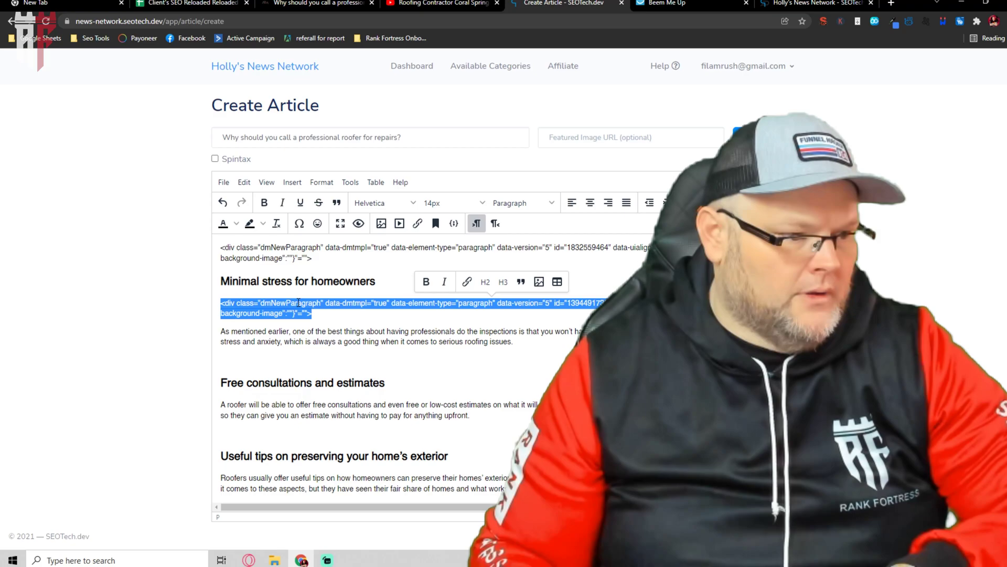
pyautogui.press('Delete')
pyautogui.press('BackSpace')
pyautogui.tripleClick(363, 277)
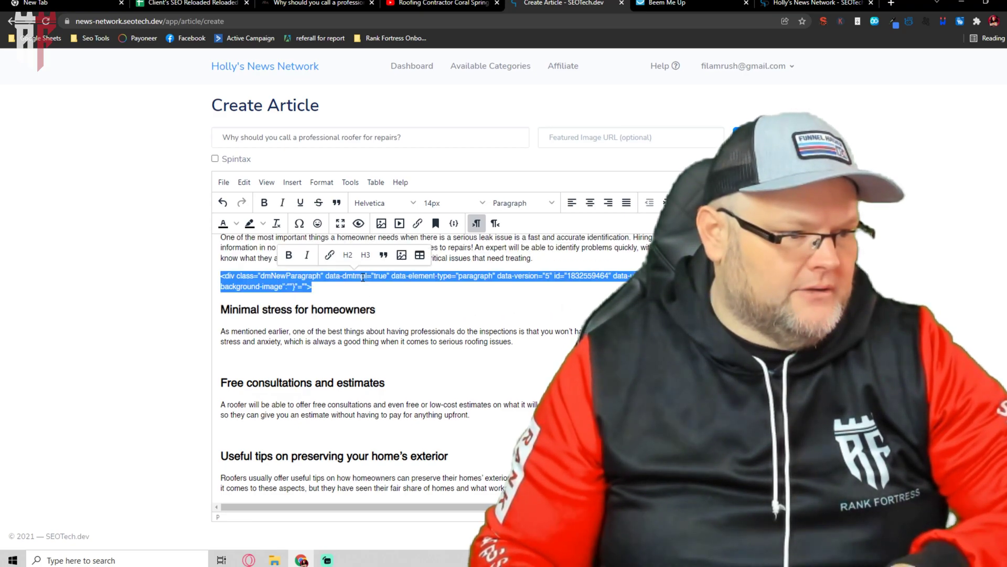
pyautogui.press('Delete')
pyautogui.press('BackSpace')
pyautogui.scroll(5, 417, 320)
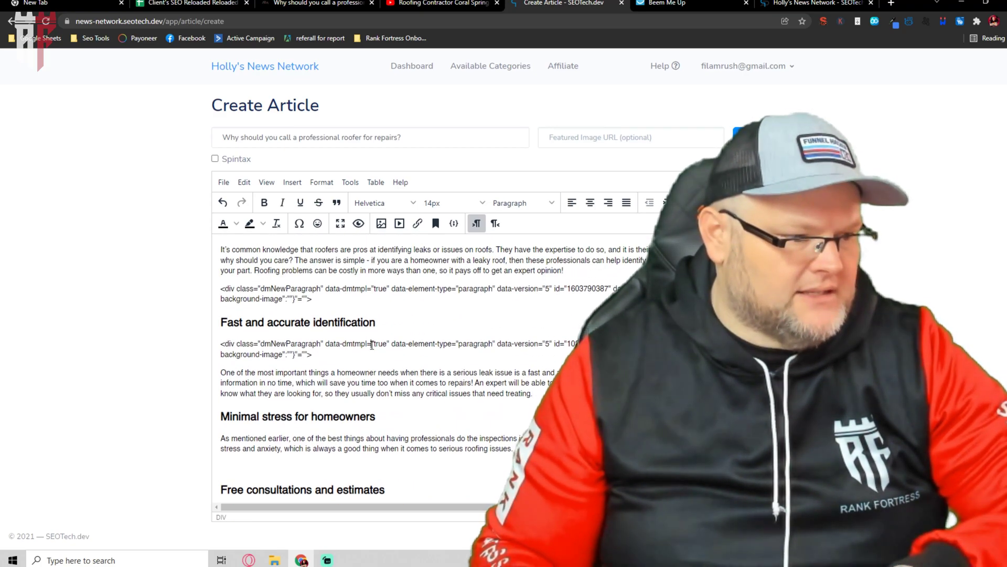
pyautogui.tripleClick(372, 344)
pyautogui.press('Delete')
pyautogui.press('BackSpace')
pyautogui.tripleClick(368, 292)
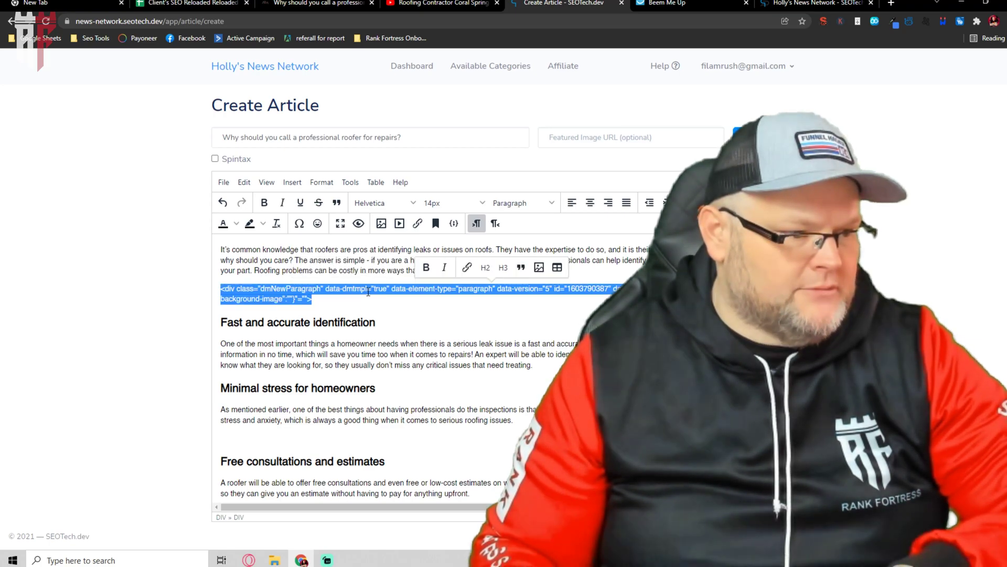
pyautogui.press('Delete')
pyautogui.press('BackSpace')
# Remove the remaining div code and empty lines near Quality materials, Have peace of mind and the article top
pyautogui.scroll(5, 416, 337)
pyautogui.scroll(3, 416, 337)
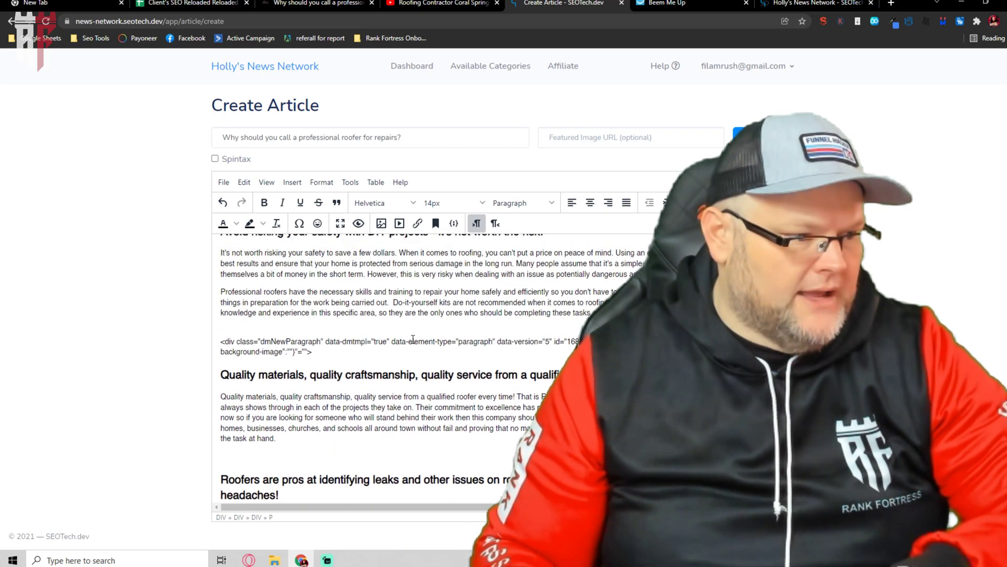
pyautogui.tripleClick(384, 341)
pyautogui.press('Delete')
pyautogui.press('BackSpace')
pyautogui.scroll(10, 396, 341)
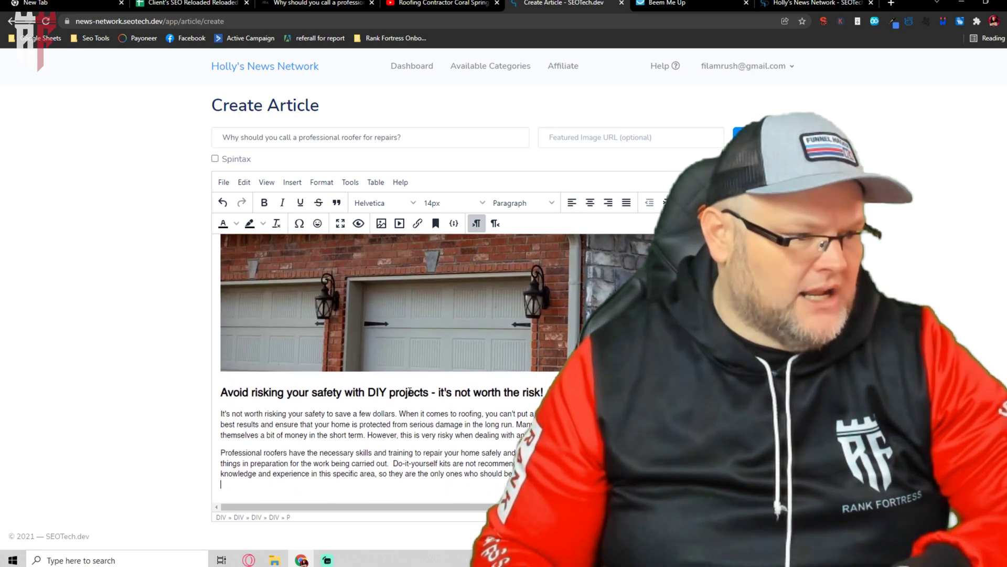
pyautogui.scroll(1, 410, 389)
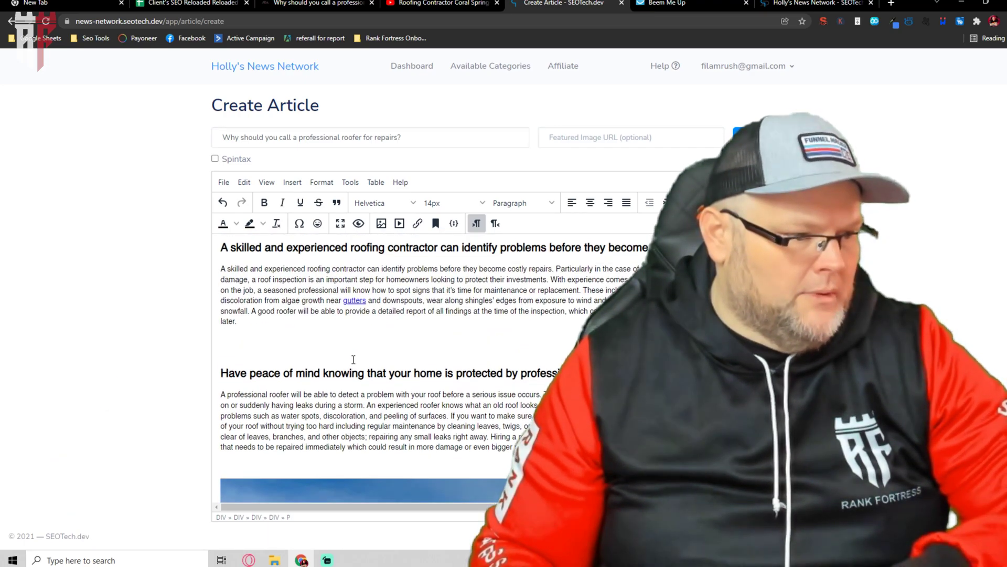
pyautogui.click(351, 354)
pyautogui.press('BackSpace')
pyautogui.scroll(2, 438, 405)
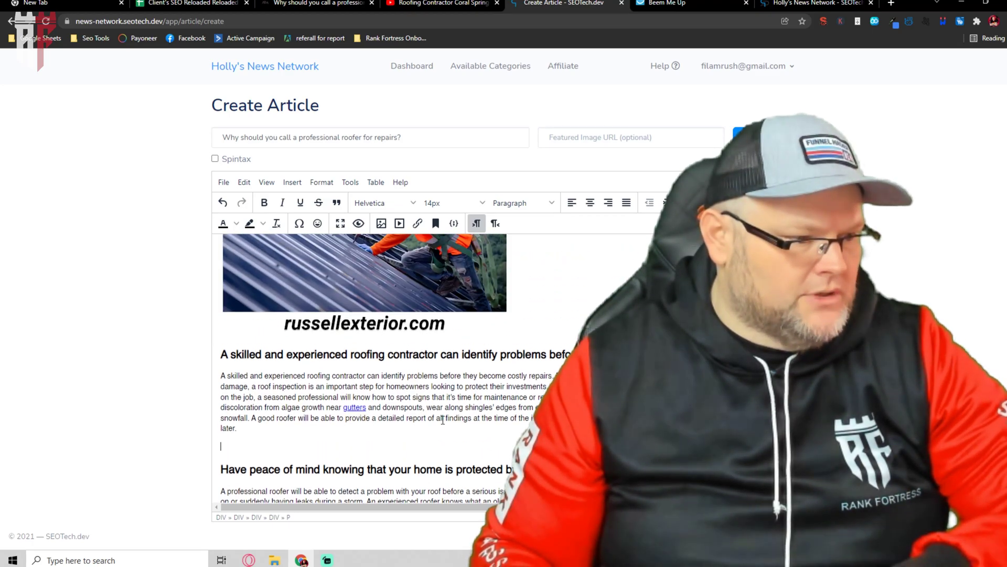
pyautogui.scroll(8, 457, 415)
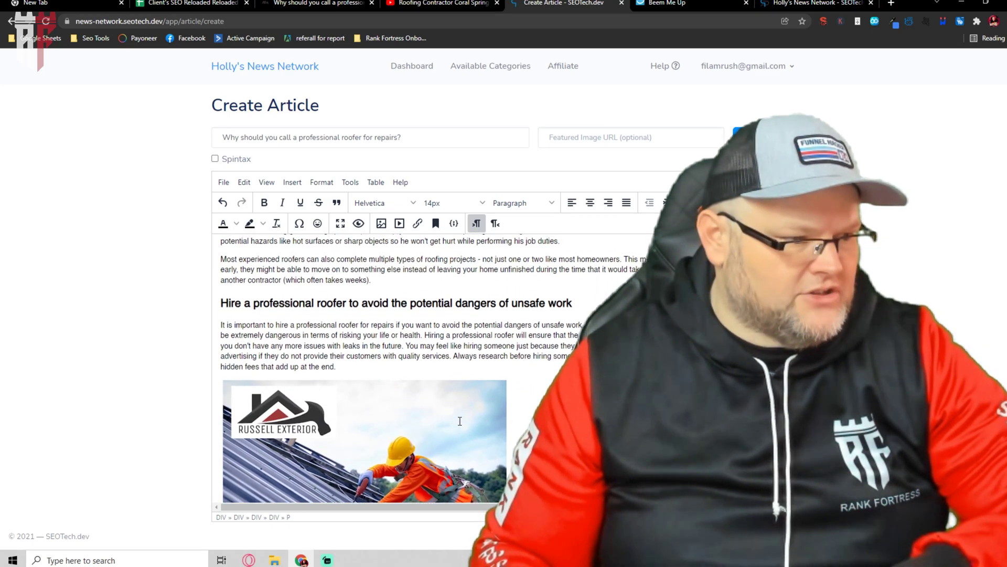
pyautogui.tripleClick(352, 250)
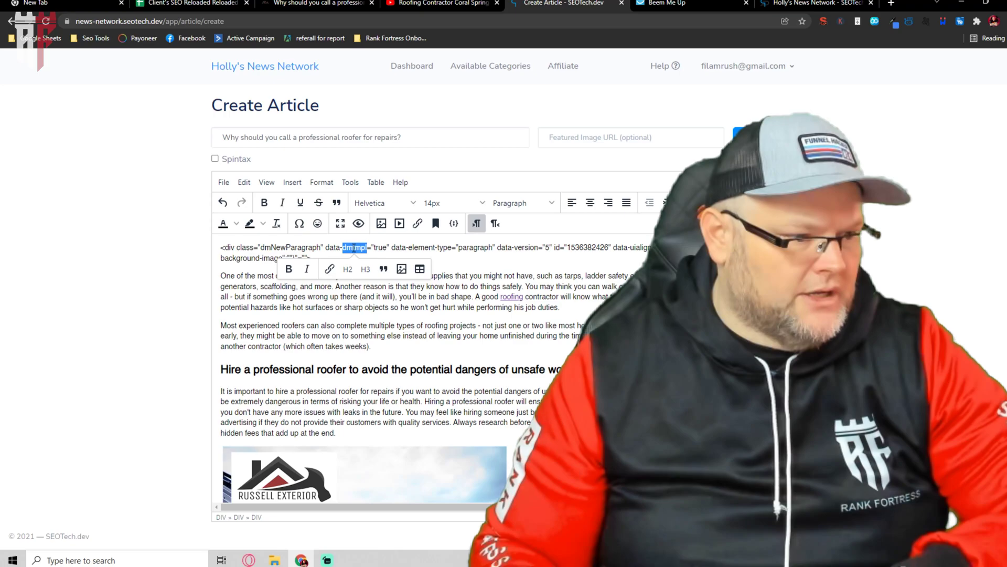
pyautogui.press('BackSpace')
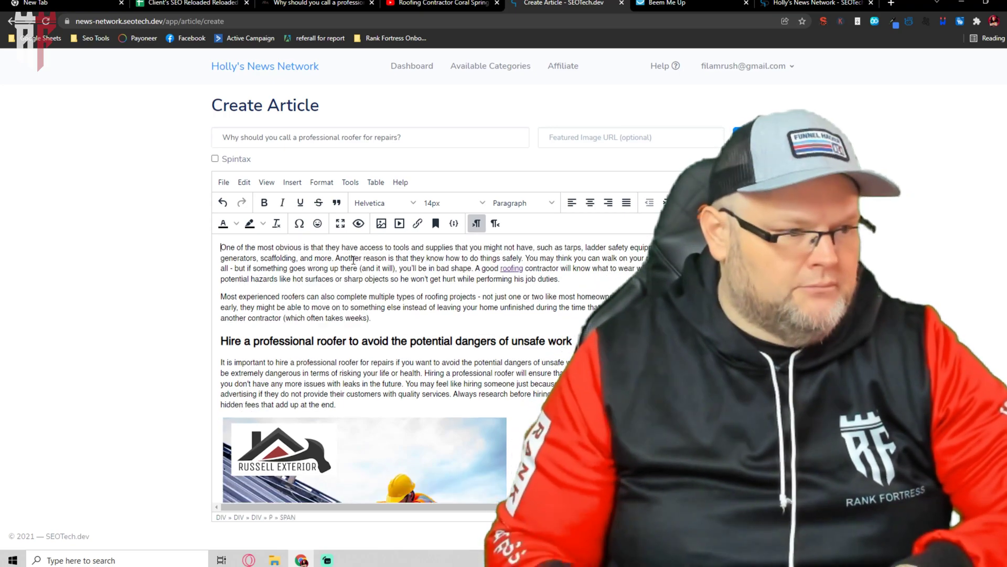
pyautogui.click(427, 3)
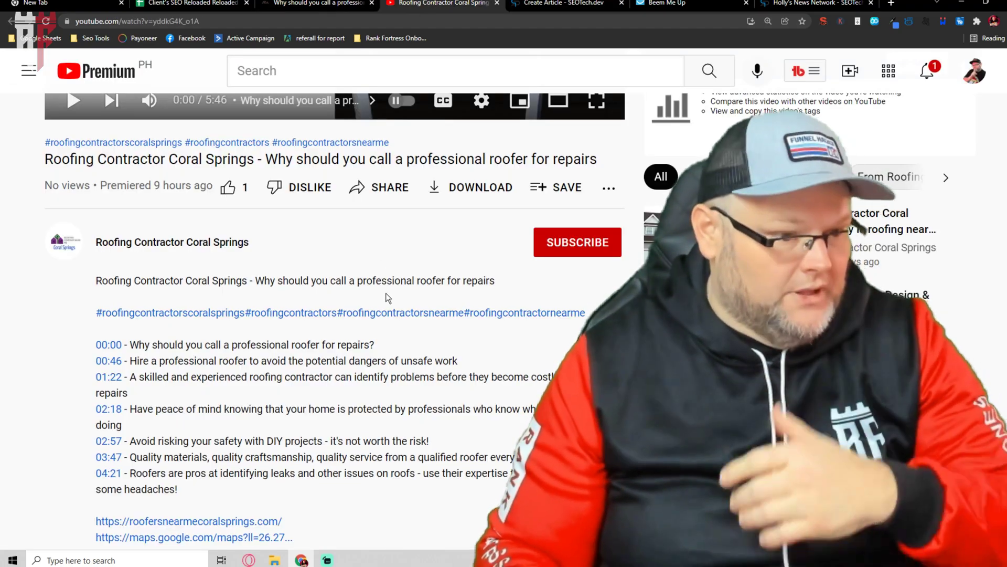
# Copy the roofing video's short youtu.be share link
pyautogui.scroll(6, 387, 298)
pyautogui.scroll(-3, 390, 317)
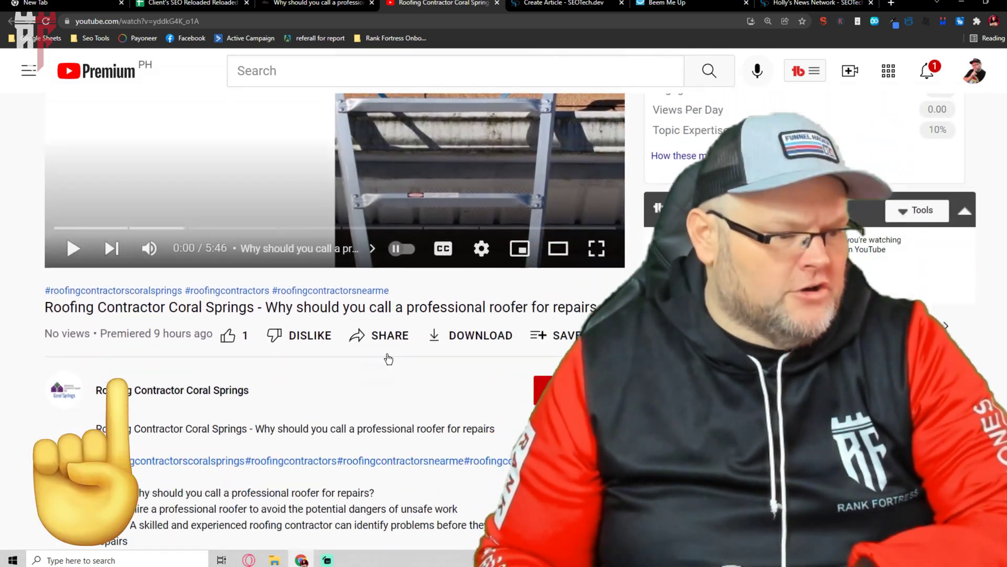
pyautogui.scroll(-1, 389, 359)
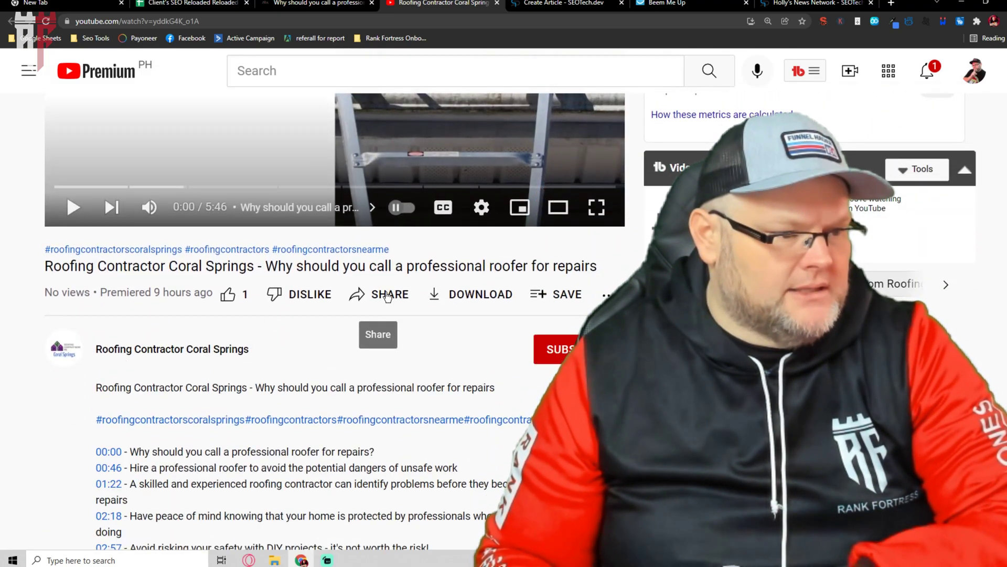
pyautogui.click(387, 297)
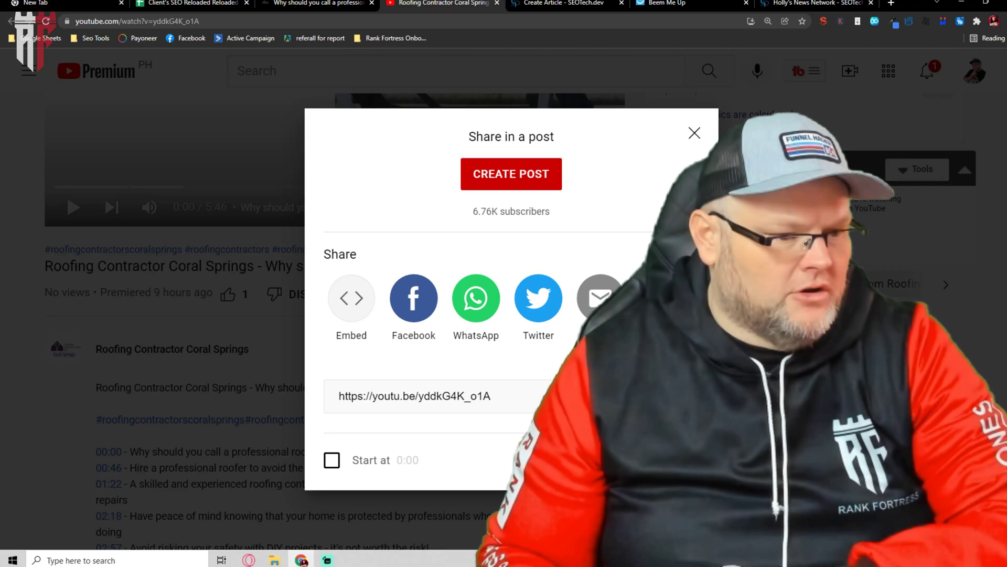
pyautogui.click(677, 396)
# Add an empty paragraph at the very top of the article body
pyautogui.click(564, 3)
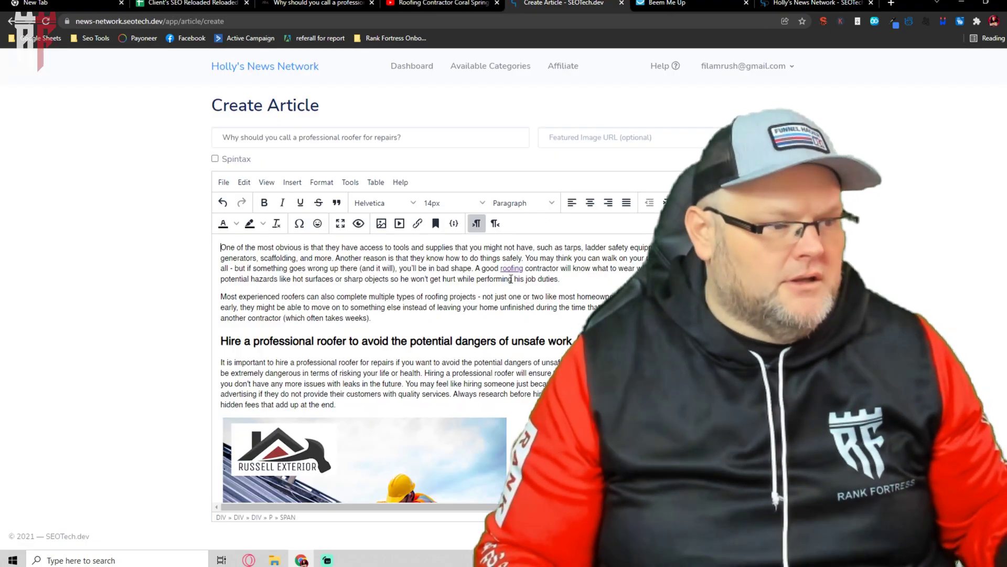
pyautogui.click(274, 250)
pyautogui.press('Home')
pyautogui.press('Return')
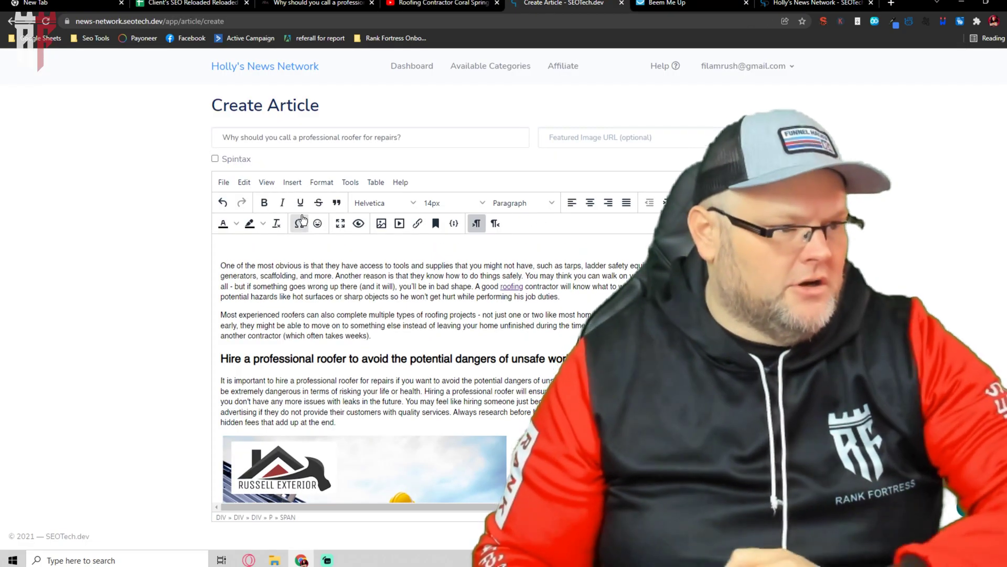
# Embed the YouTube link via Insert > Media, enlarge it to about 800x450, then delete it
pyautogui.click(292, 182)
pyautogui.click(309, 236)
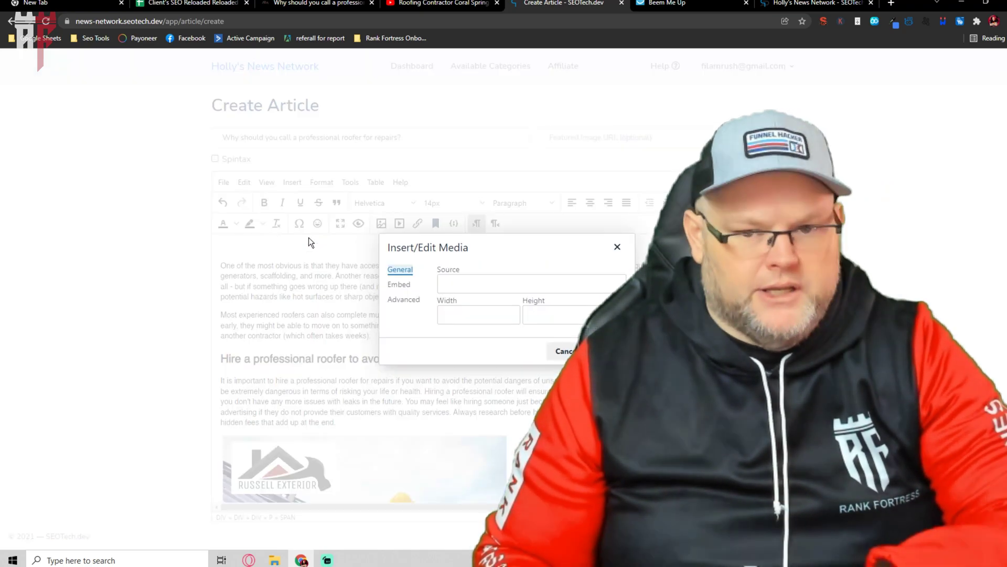
pyautogui.click(478, 286)
pyautogui.hotkey('ctrl', 'v')
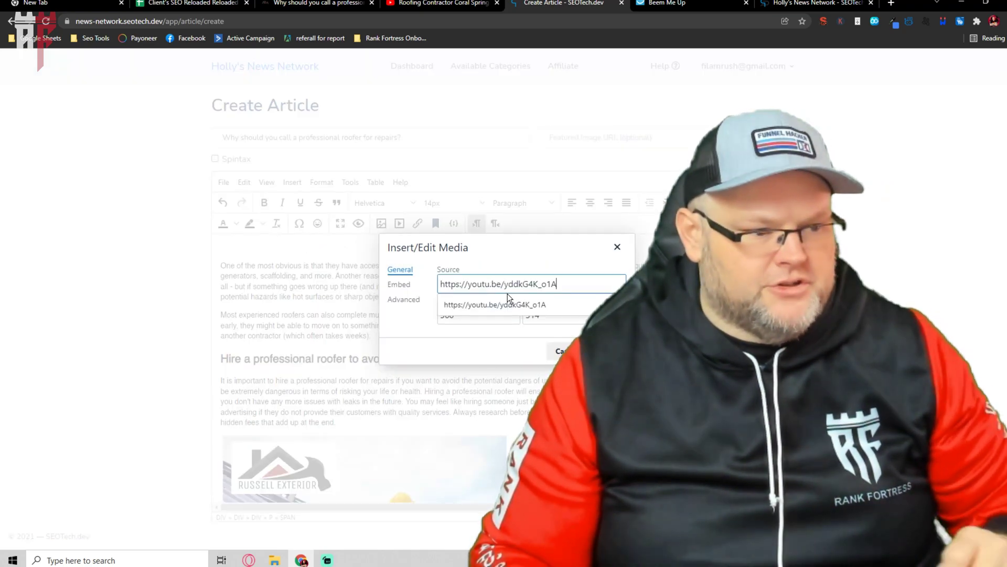
pyautogui.click(549, 307)
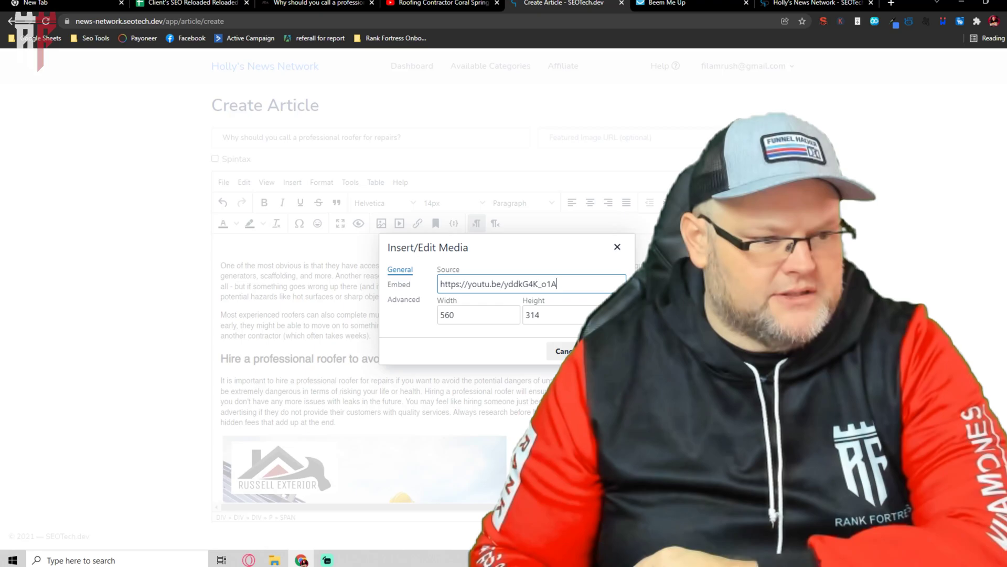
pyautogui.press('Return')
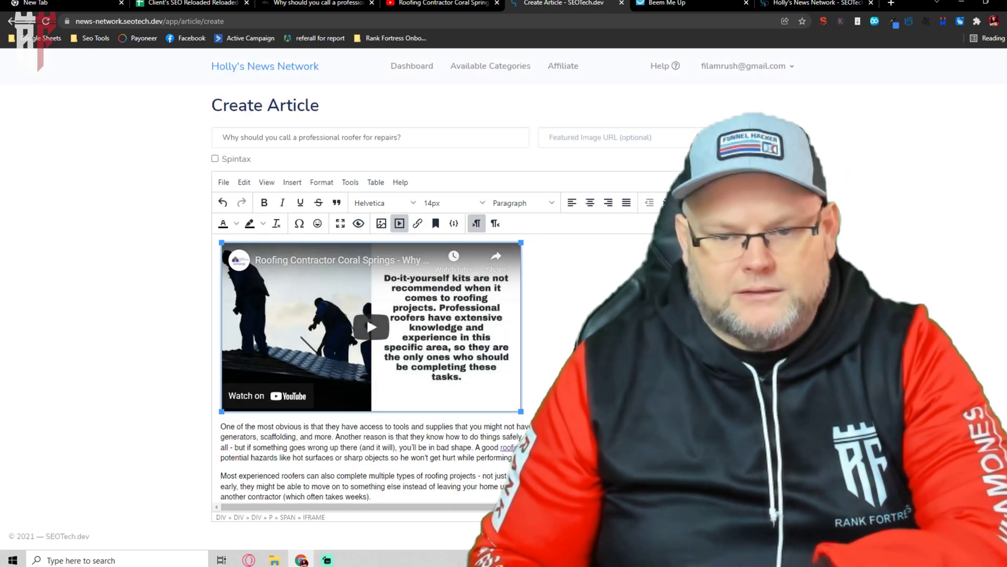
pyautogui.moveTo(522, 412)
pyautogui.mouseDown()
pyautogui.moveTo(556, 420)
pyautogui.moveTo(643, 479)
pyautogui.moveTo(532, 401)
pyautogui.mouseUp()
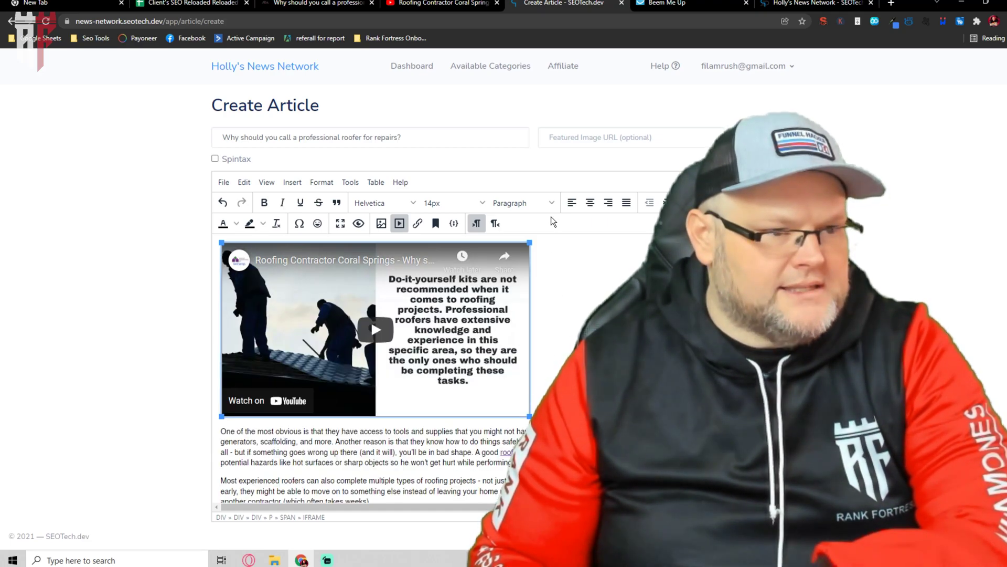
pyautogui.press('Delete')
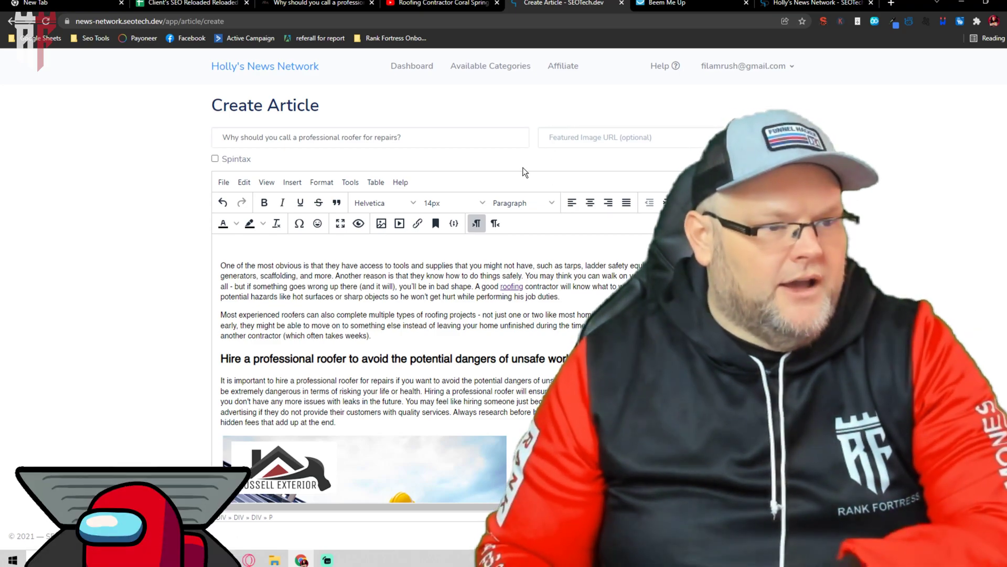
# Display the roofing video's iframe embed code from YouTube's Share dialog
pyautogui.click(443, 3)
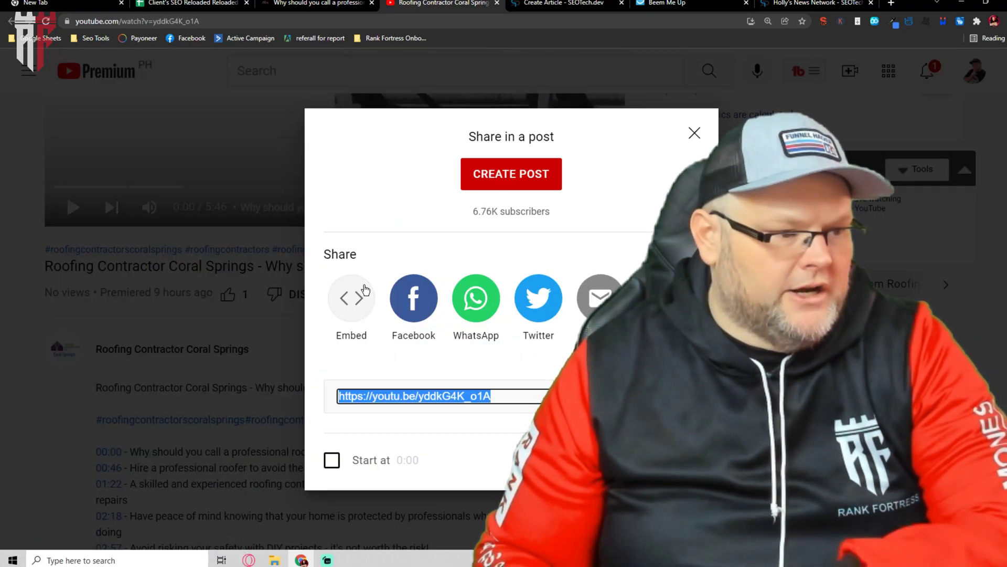
pyautogui.click(350, 299)
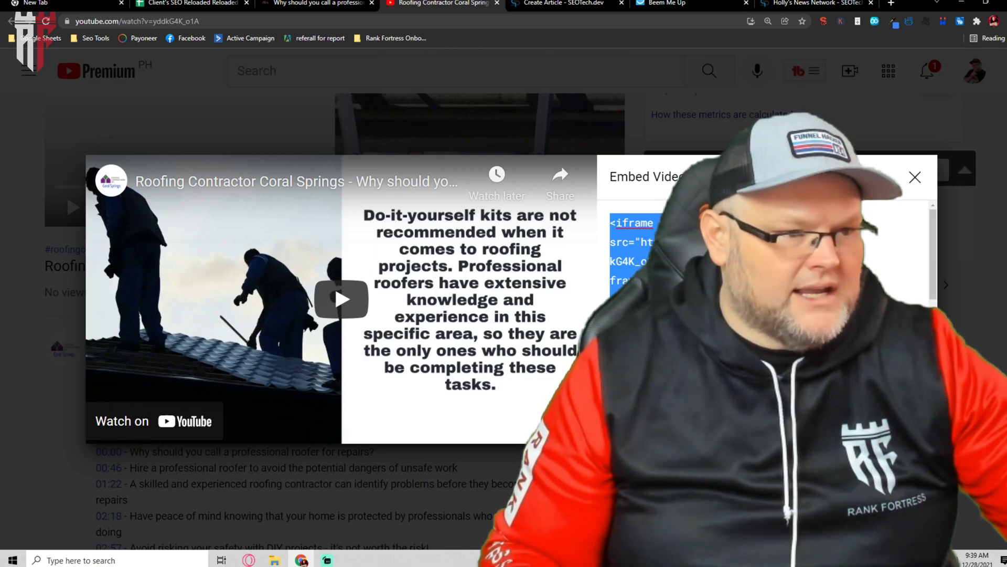
# Paste the YouTube iframe embed code at the top of the article's HTML source
pyautogui.hotkey('ctrl', 'Tab')
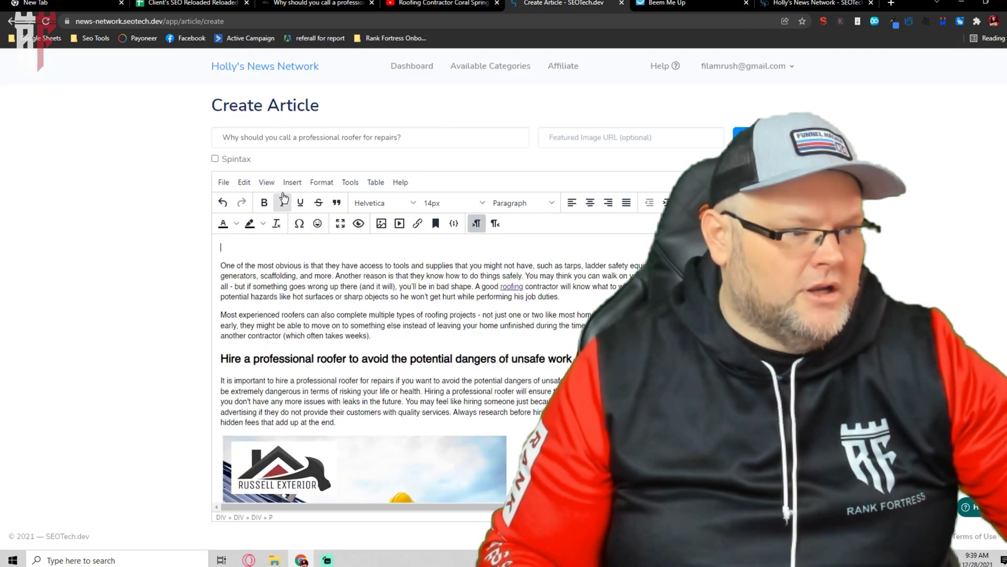
pyautogui.click(267, 182)
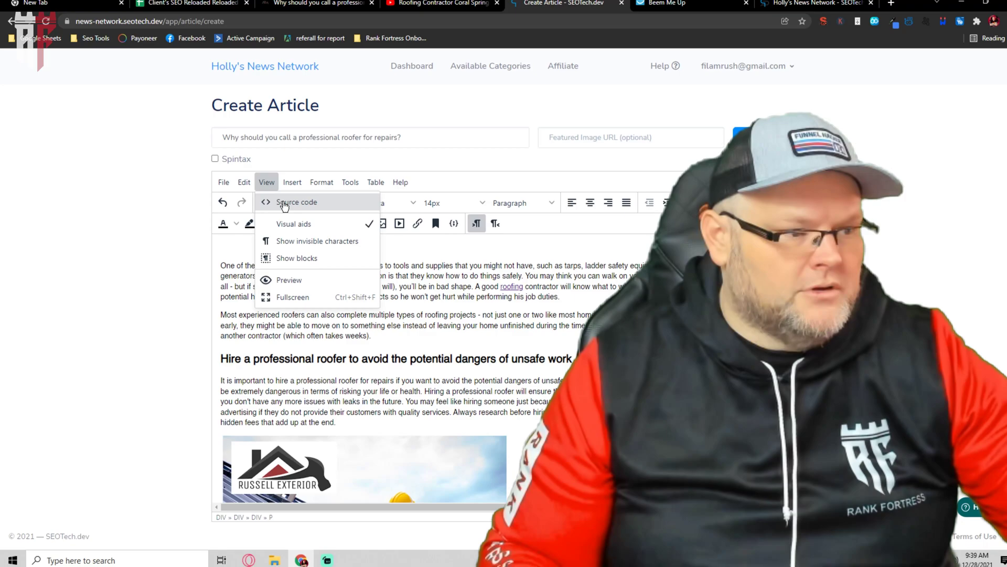
pyautogui.click(284, 201)
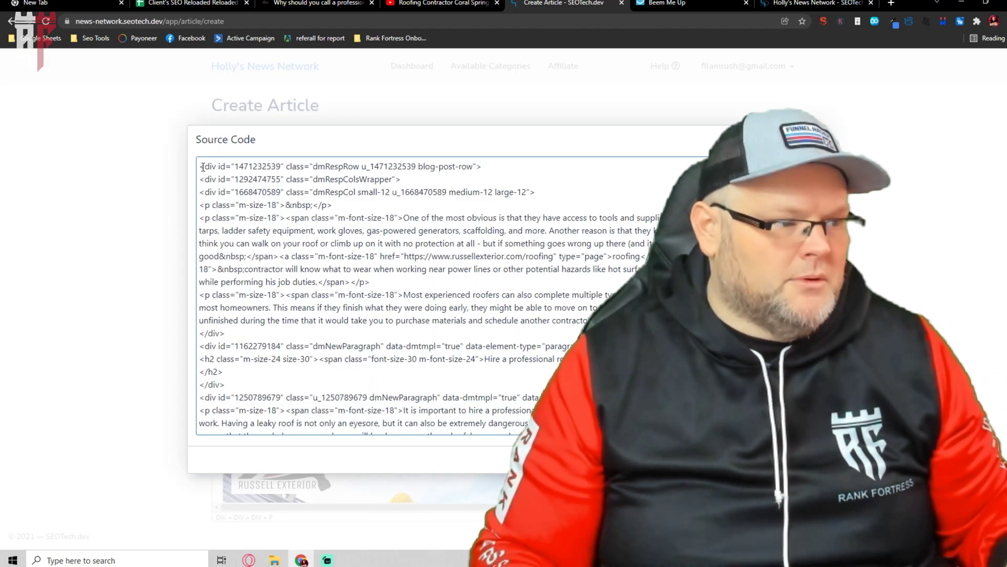
pyautogui.click(201, 167)
pyautogui.hotkey('ctrl', 'v')
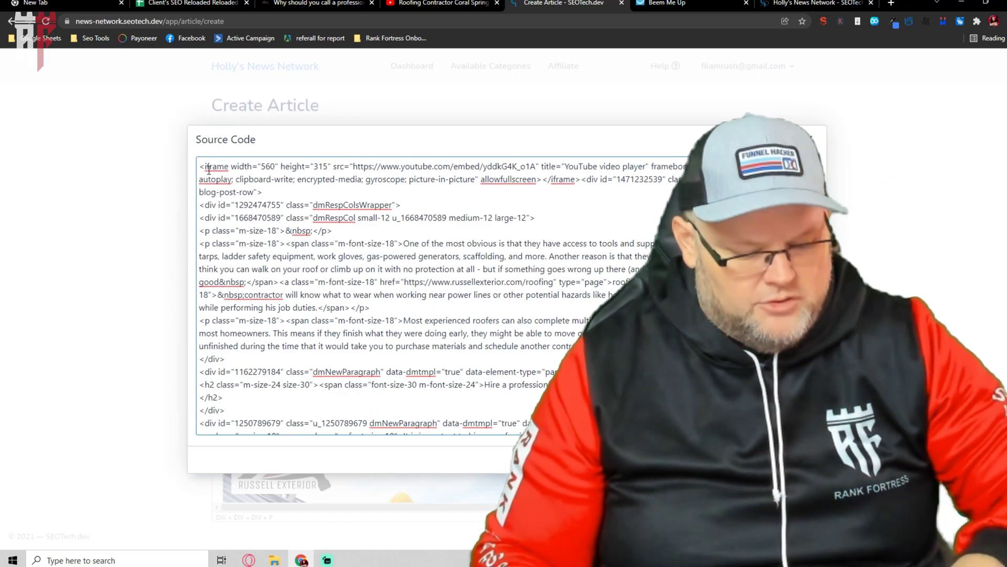
pyautogui.press('Return')
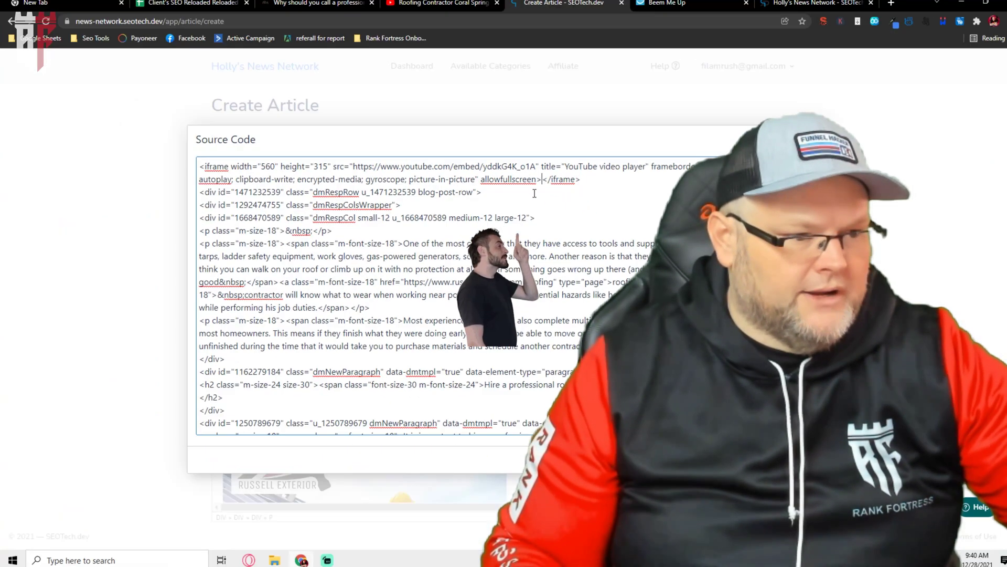
# Apply the HTML edit and enlarge the embedded YouTube video in the article
pyautogui.click(798, 459)
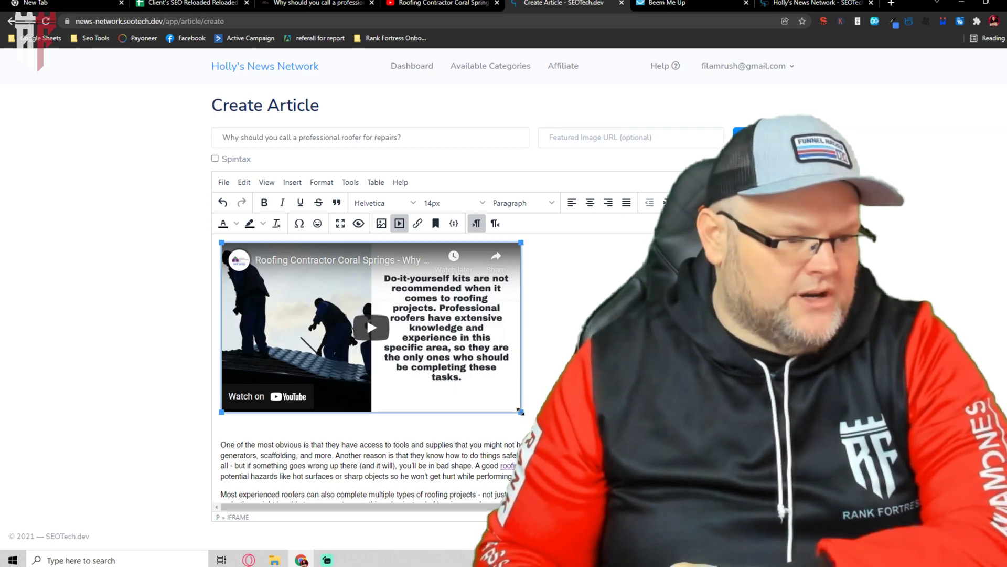
pyautogui.moveTo(521, 412); pyautogui.dragTo(608, 460)
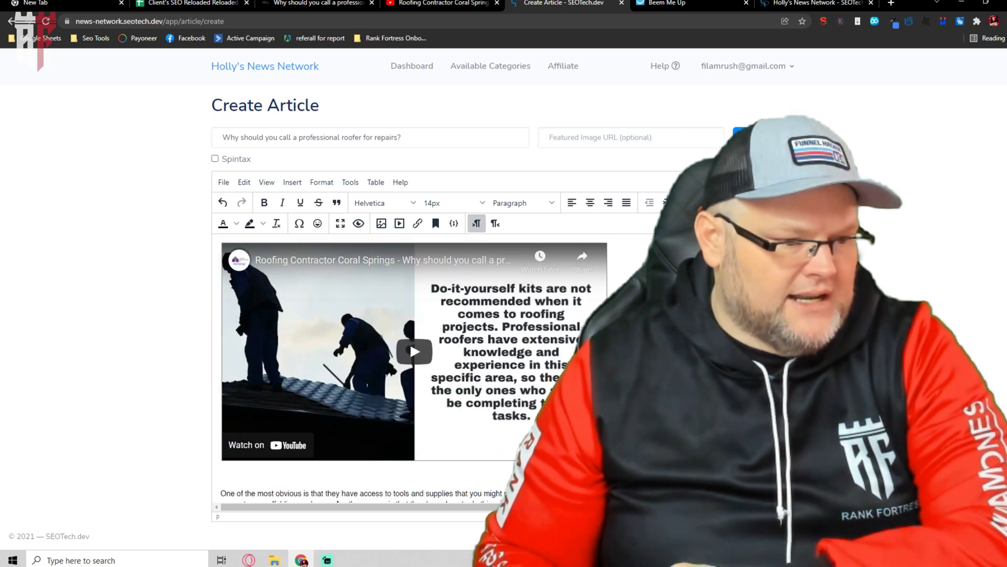
pyautogui.scroll(-15, 412, 367)
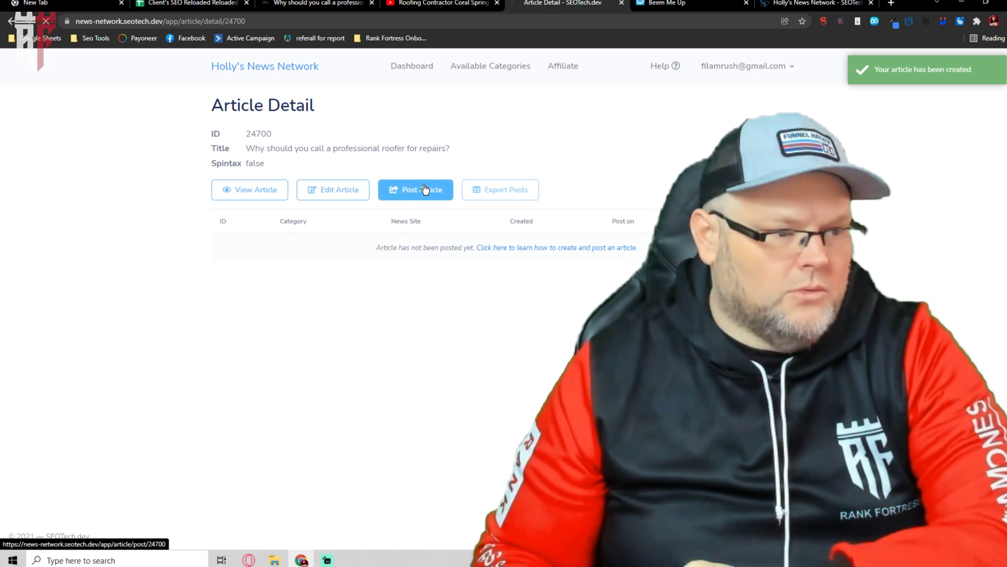
pyautogui.click(425, 190)
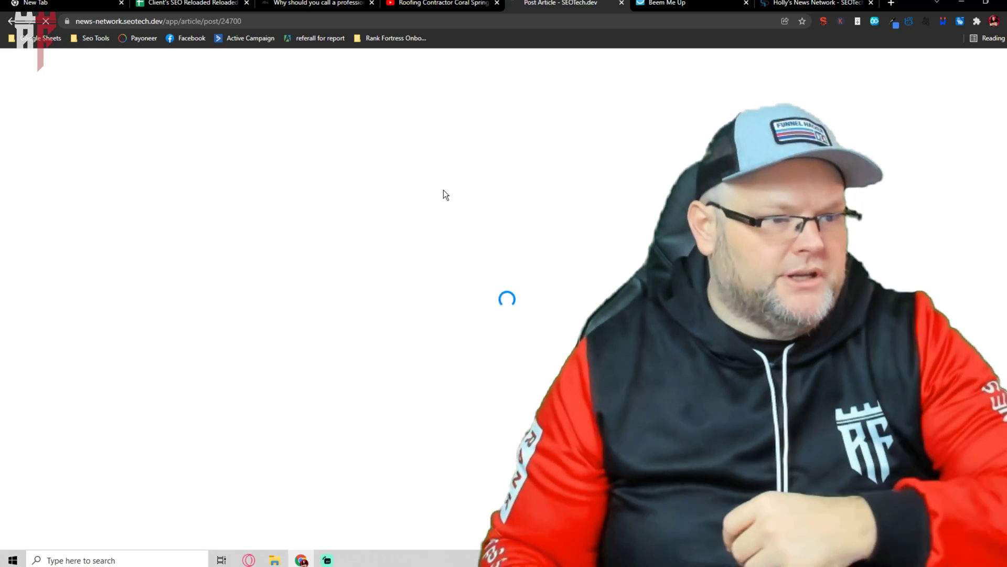
pyautogui.click(465, 3)
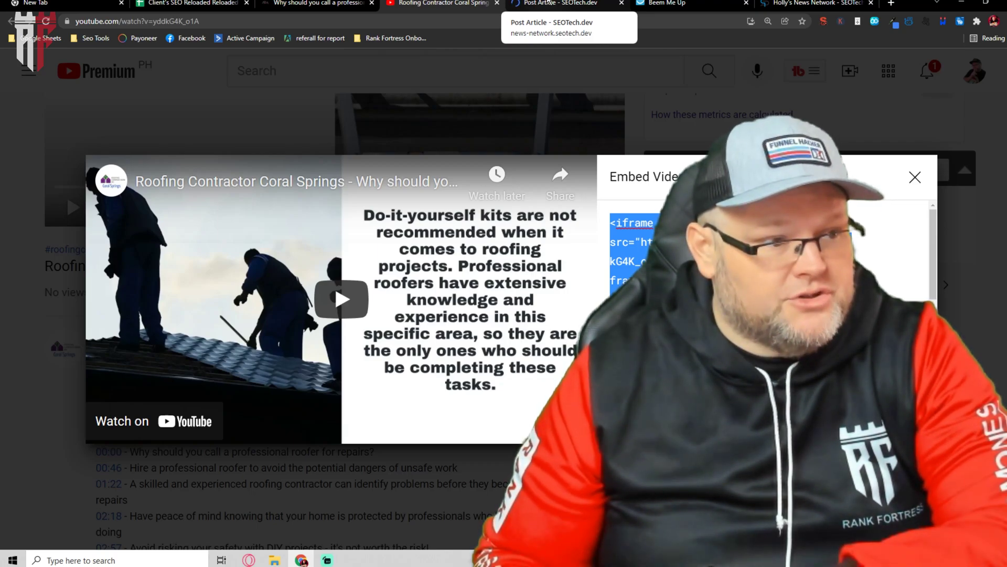
pyautogui.click(548, 2)
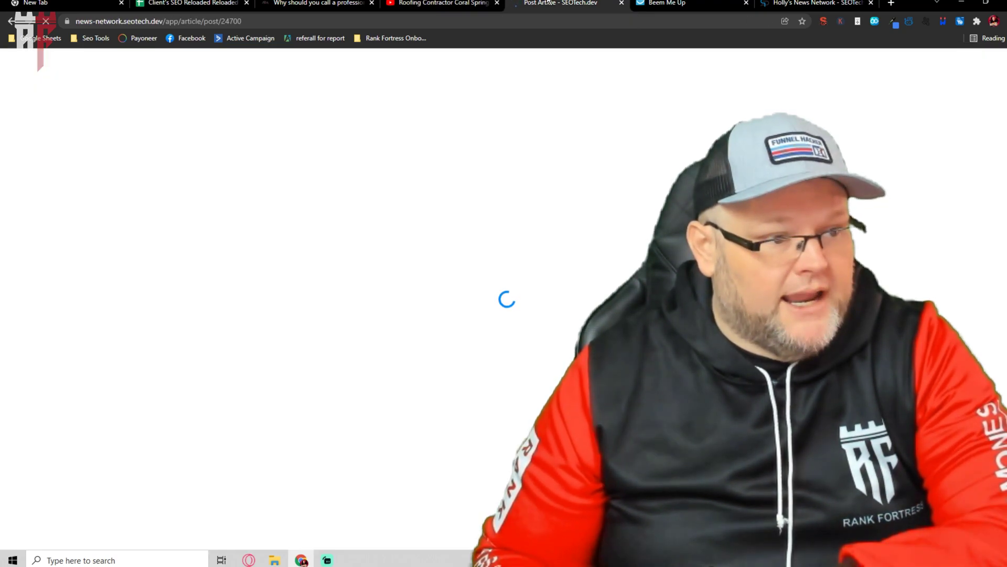
pyautogui.click(438, 3)
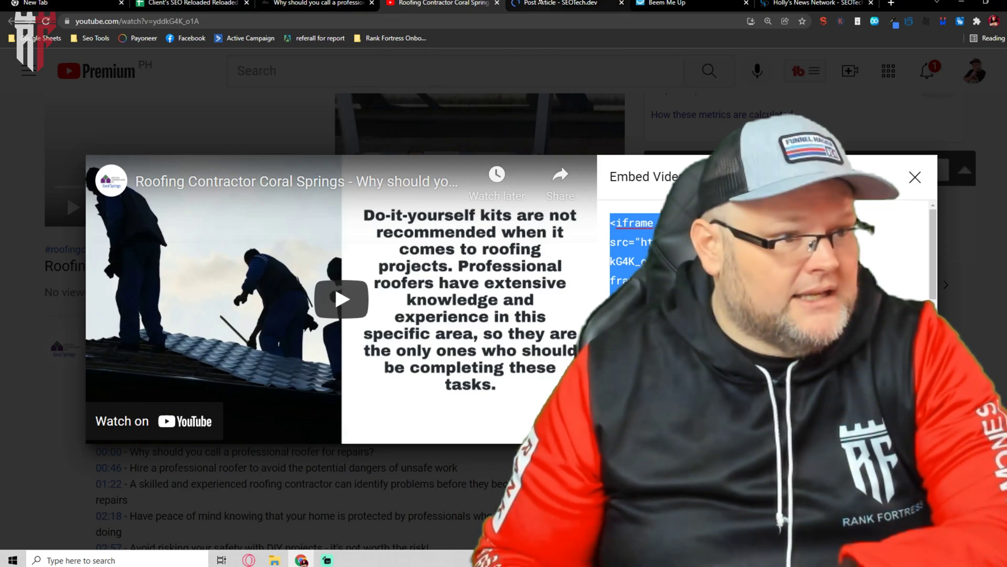
pyautogui.hotkey('ctrl', 'Tab')
pyautogui.click(10, 22)
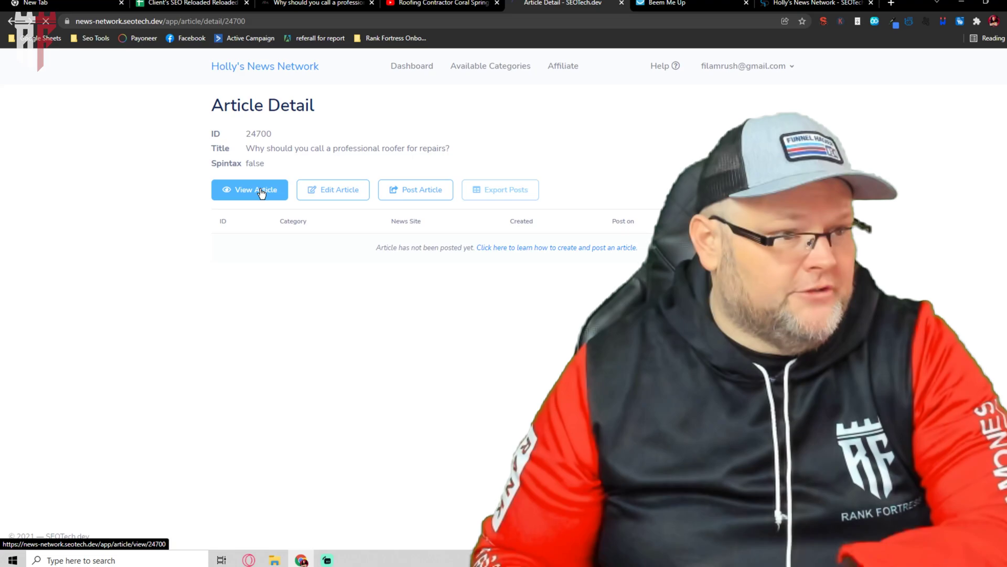
pyautogui.click(261, 189)
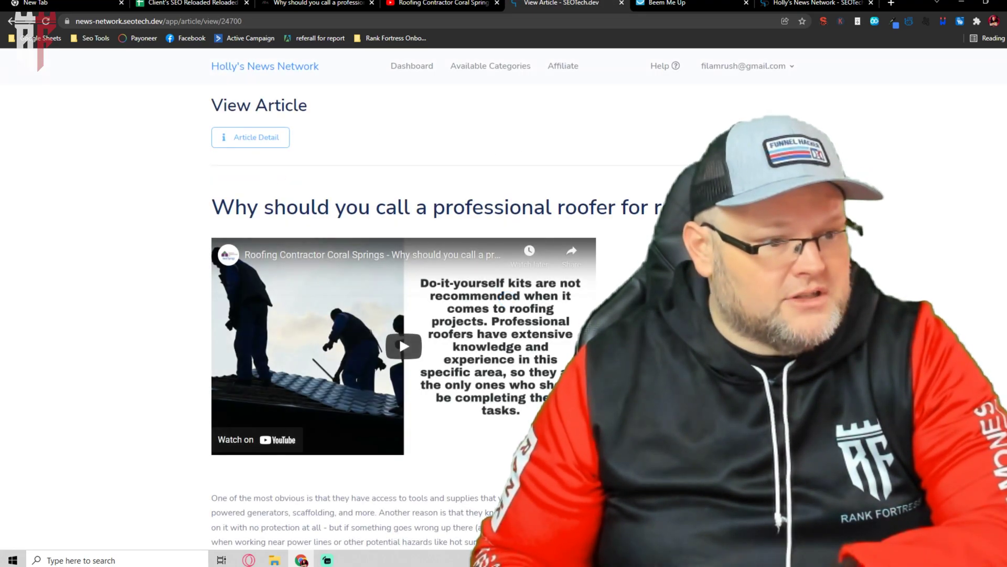
pyautogui.scroll(-20, 883, 221)
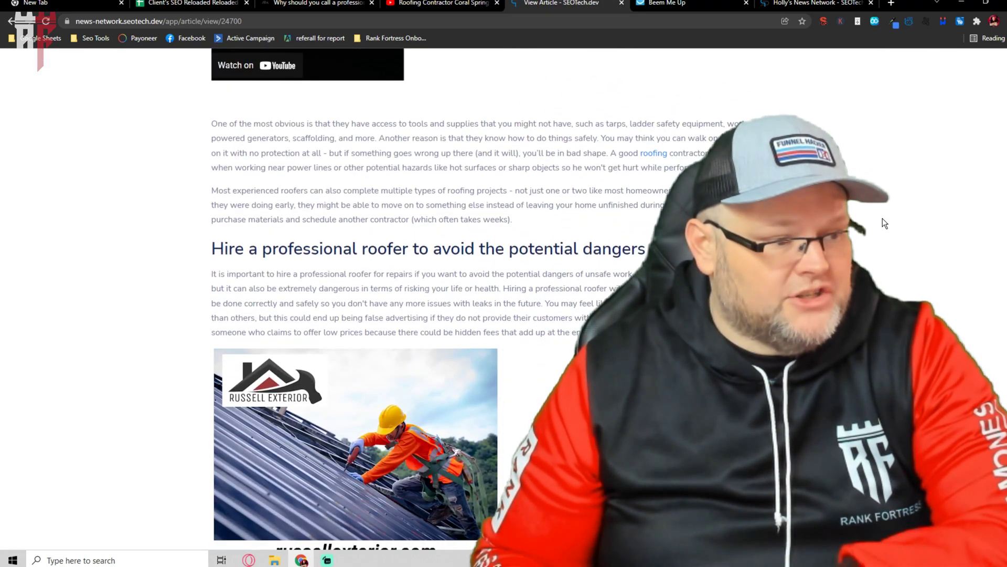
pyautogui.scroll(20, 881, 218)
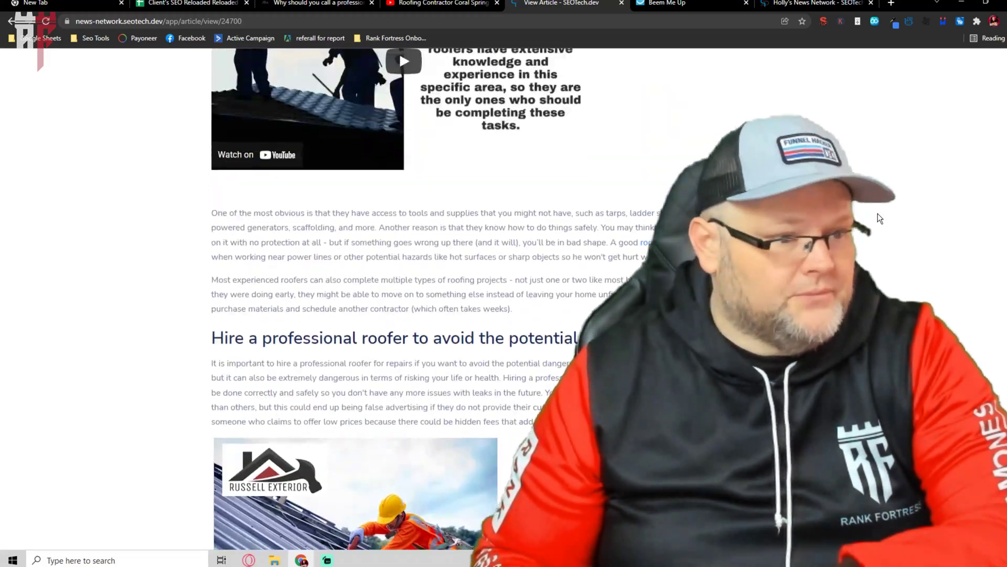
pyautogui.scroll(-10, 886, 212)
pyautogui.scroll(-15, 885, 212)
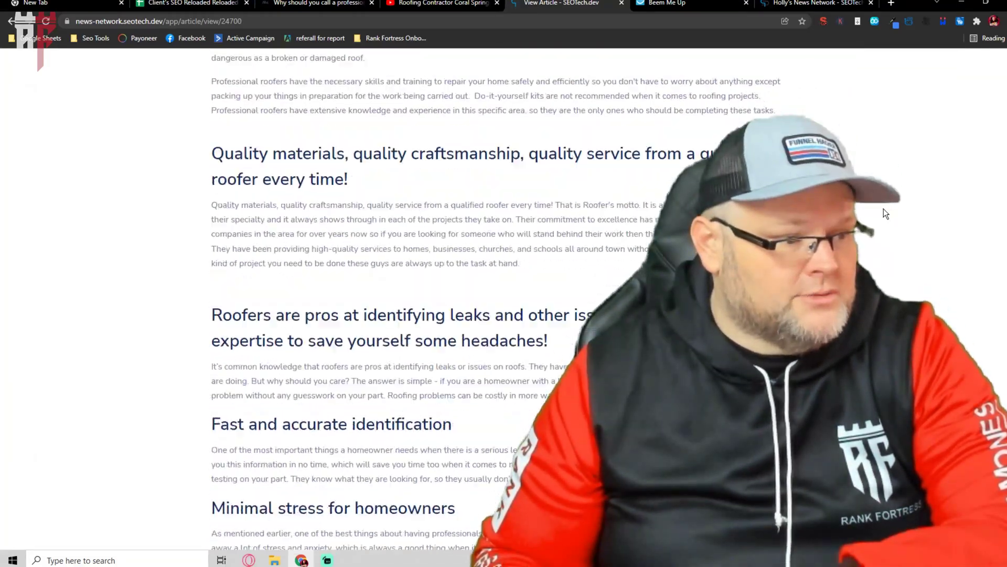
pyautogui.scroll(17, 868, 224)
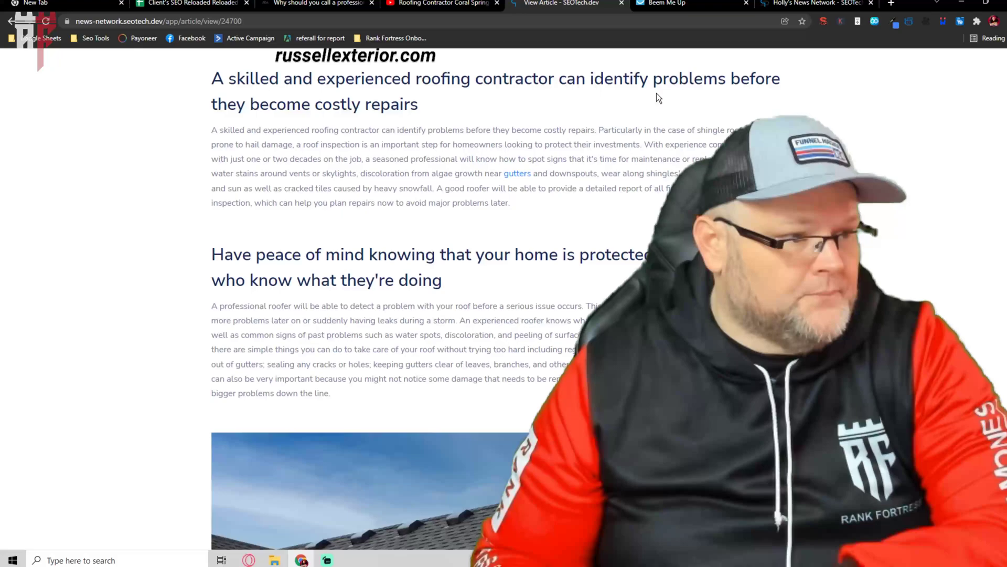
# Go back to article 24700's details to reach its Post Article page
pyautogui.click(9, 22)
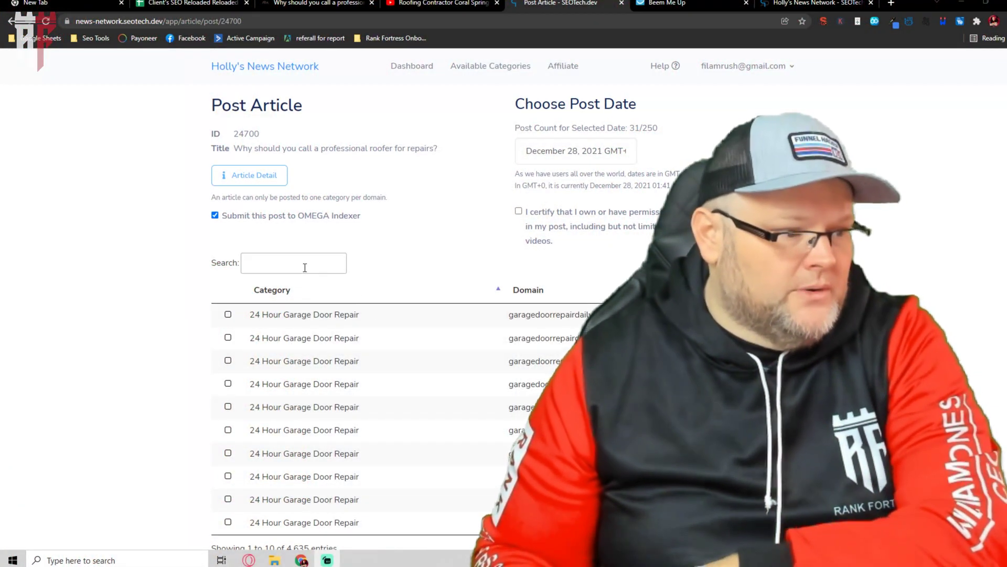
# Filter sites by 'roo', select the roofersdaily.news Metal Roofing row, and certify content permission
pyautogui.click(305, 267)
pyautogui.write('roo')
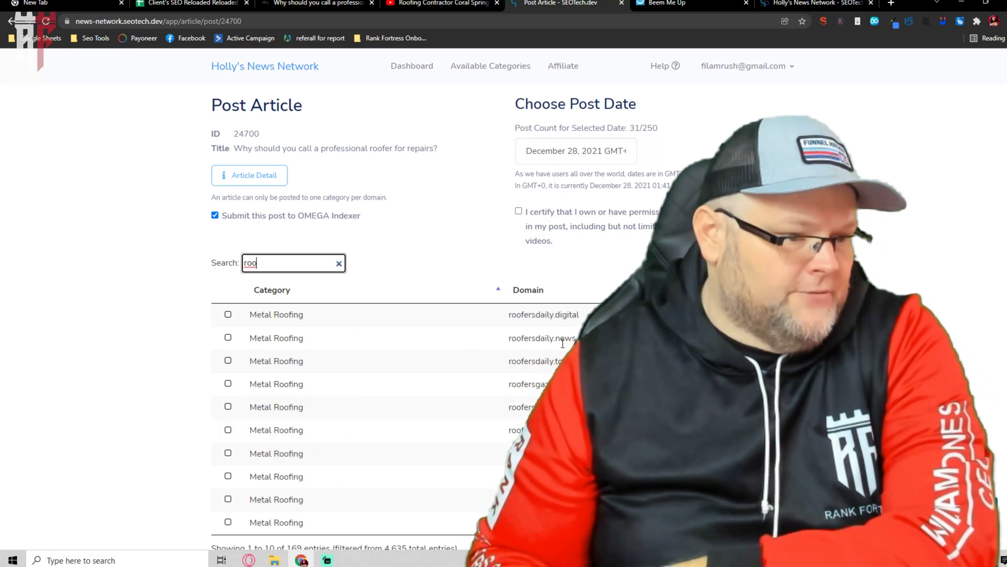
pyautogui.click(228, 337)
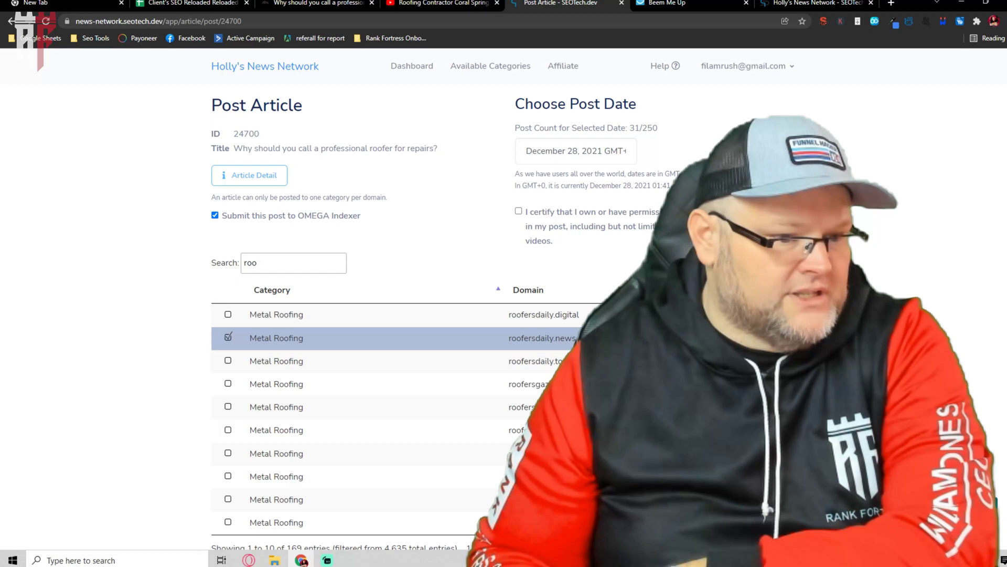
pyautogui.click(519, 211)
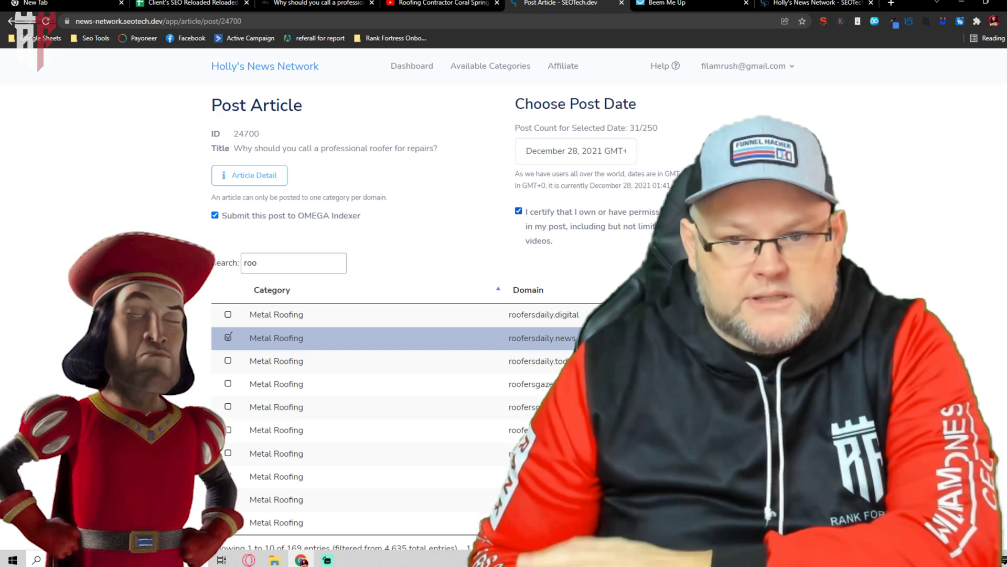
pyautogui.scroll(-1, 367, 315)
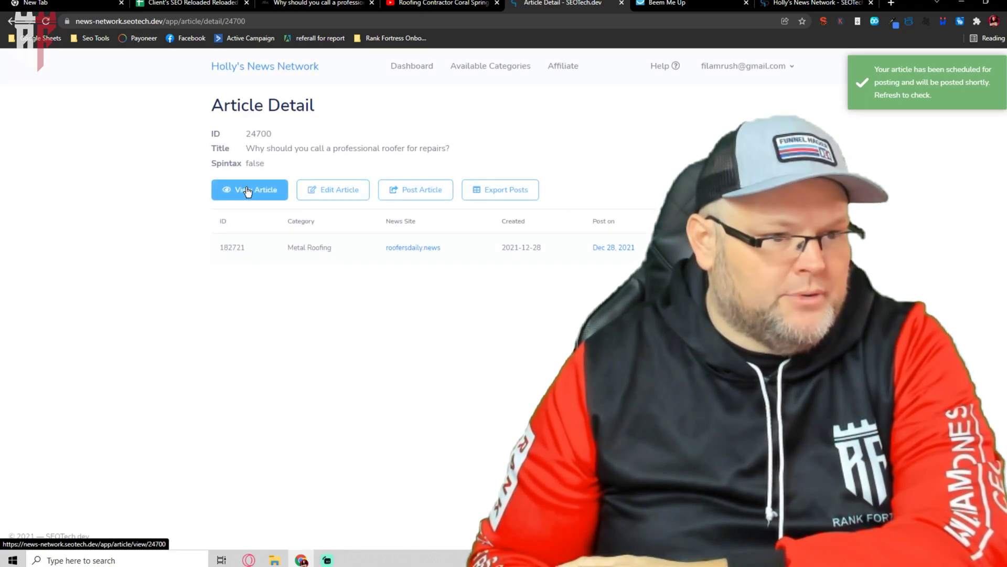
pyautogui.click(248, 190)
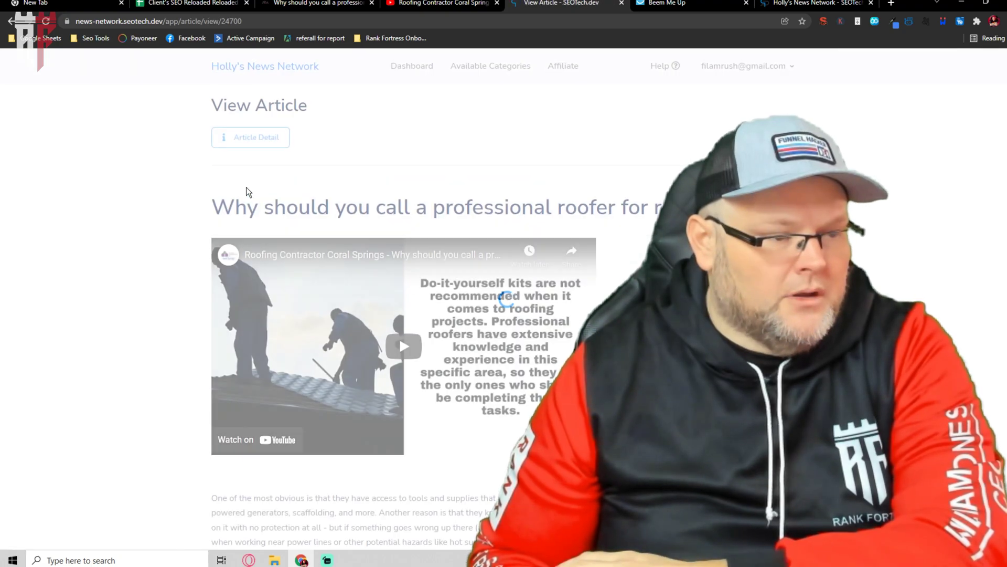
pyautogui.scroll(-10, 247, 188)
pyautogui.scroll(-15, 367, 299)
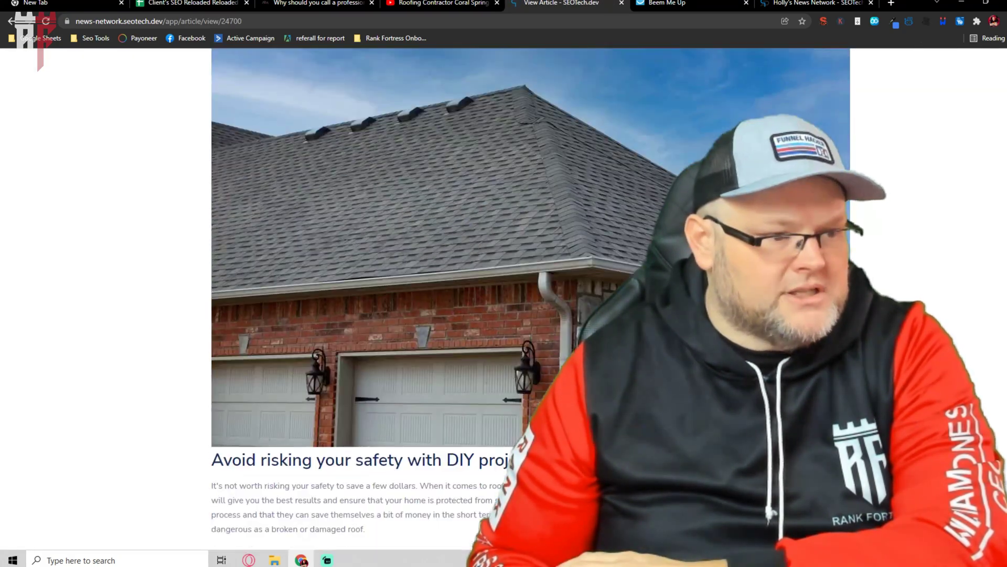
pyautogui.scroll(20, 367, 299)
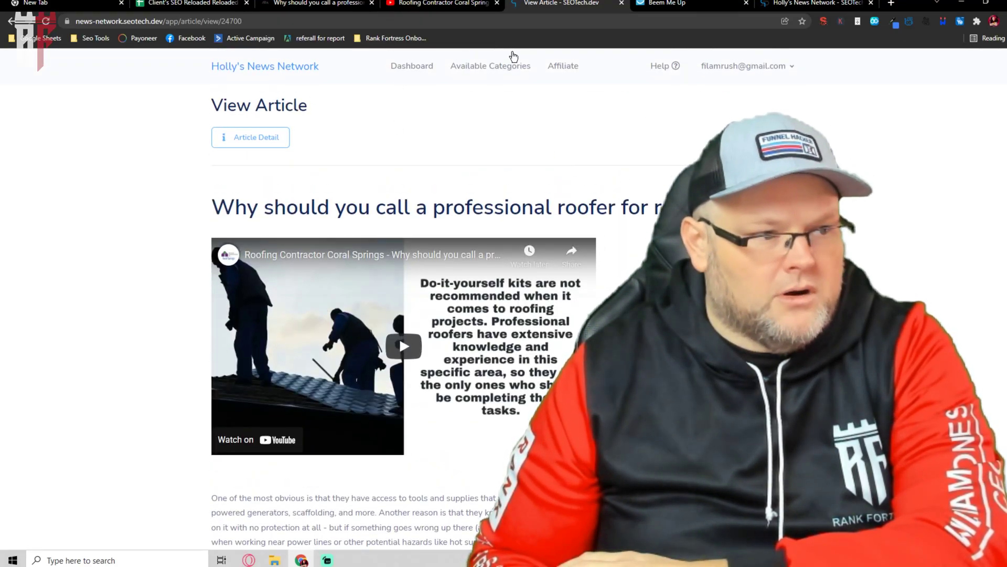
pyautogui.click(11, 21)
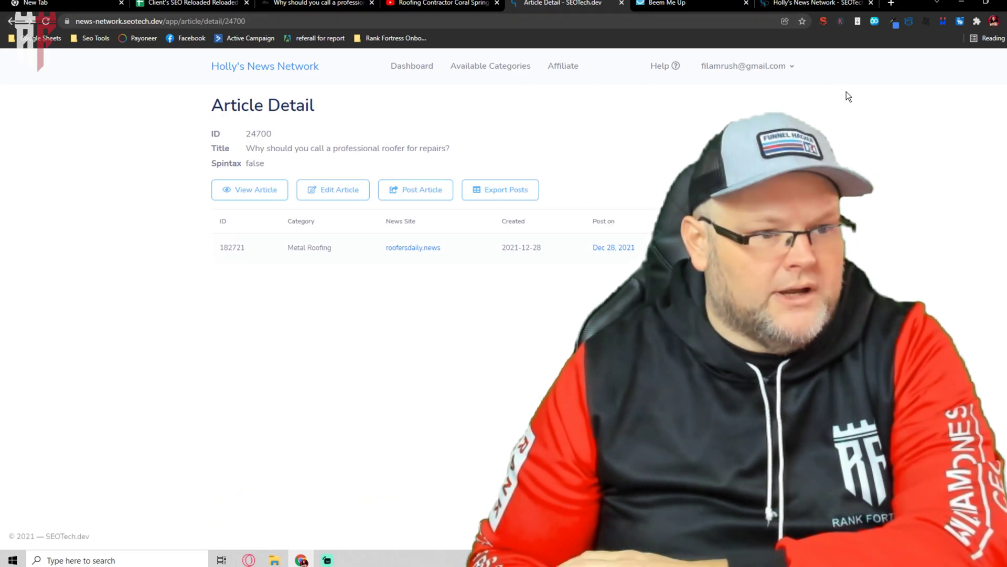